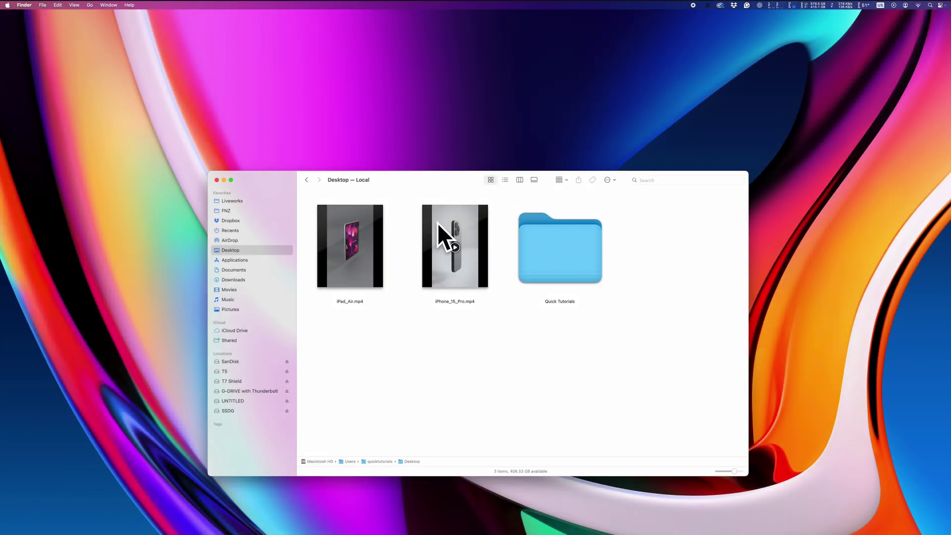
- Open iPhone_15_Pro.mp4 for editing and try rotating the video
double_click(438, 221)
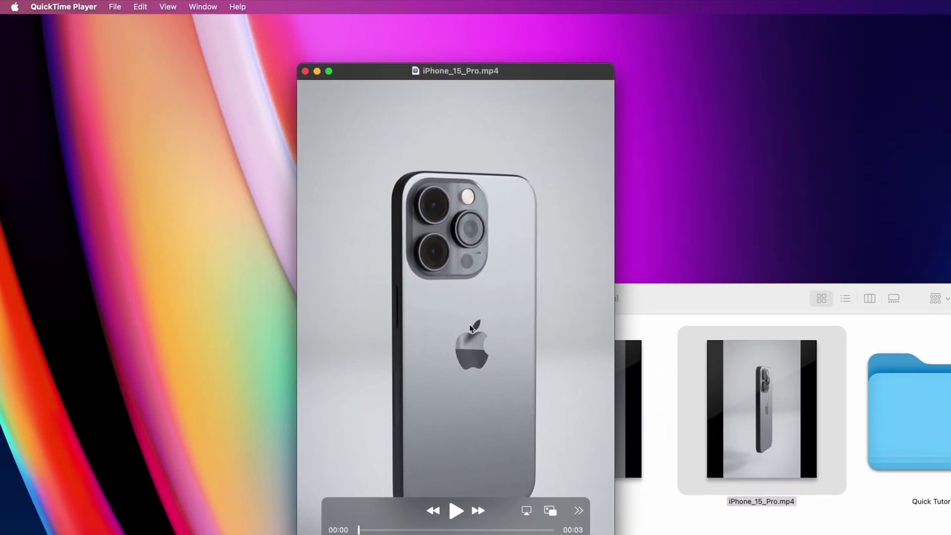
click(150, 6)
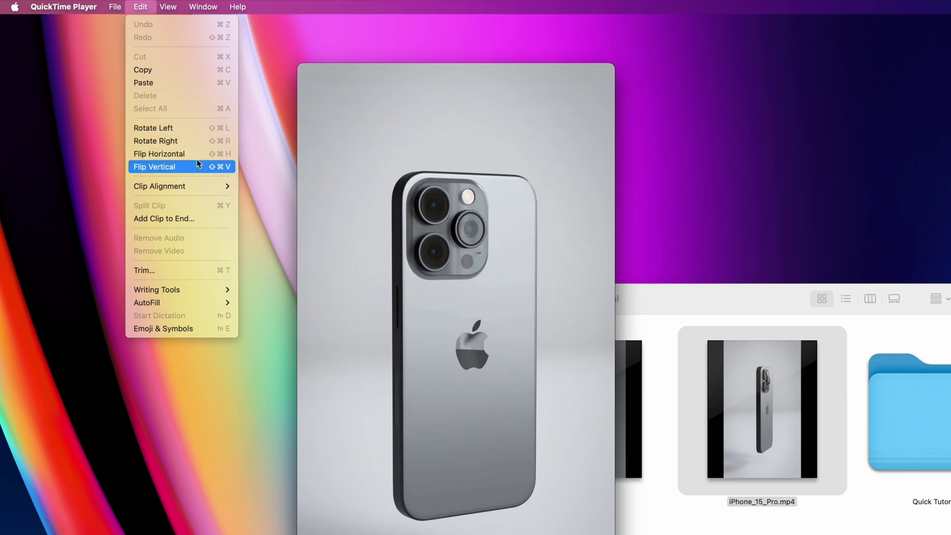
click(193, 136)
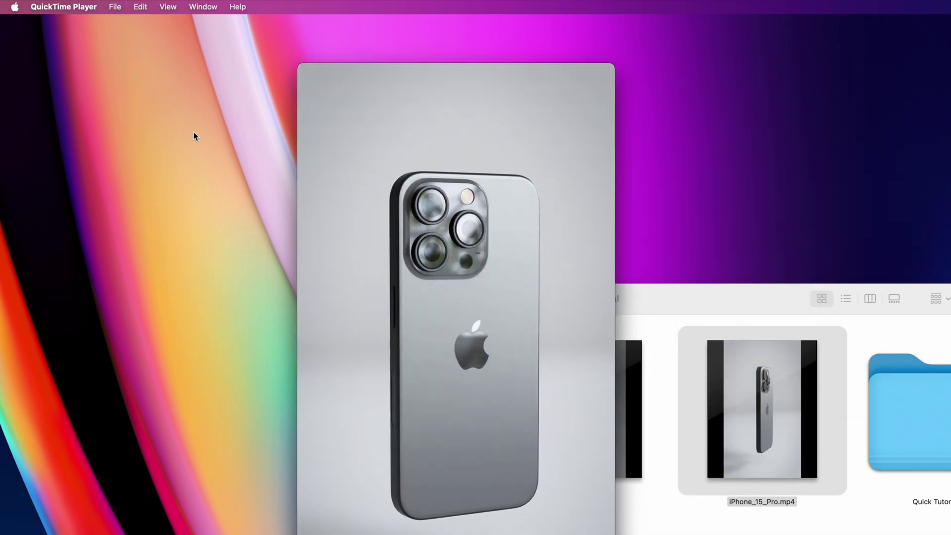
- Flip the iPhone video horizontally and reverse the flip to restore its original direction
click(168, 7)
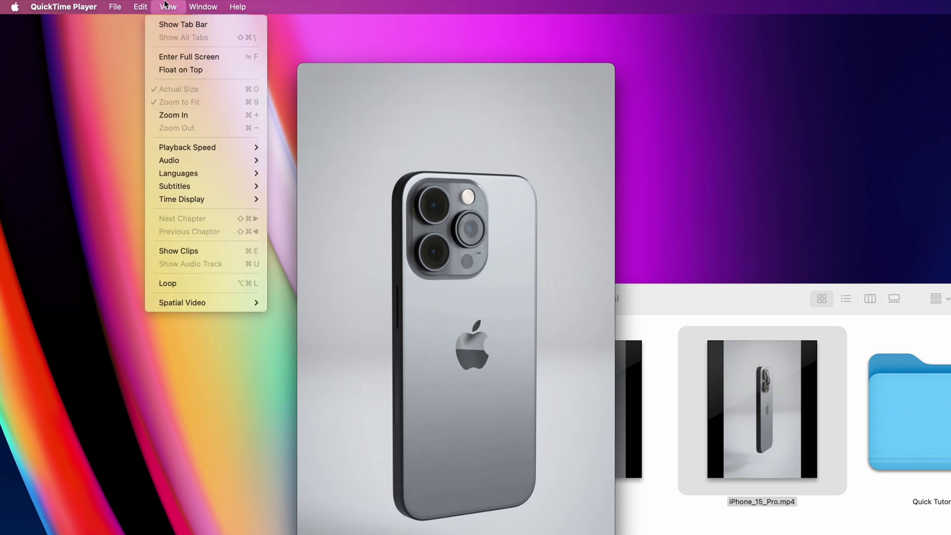
mouse_move(145, 4)
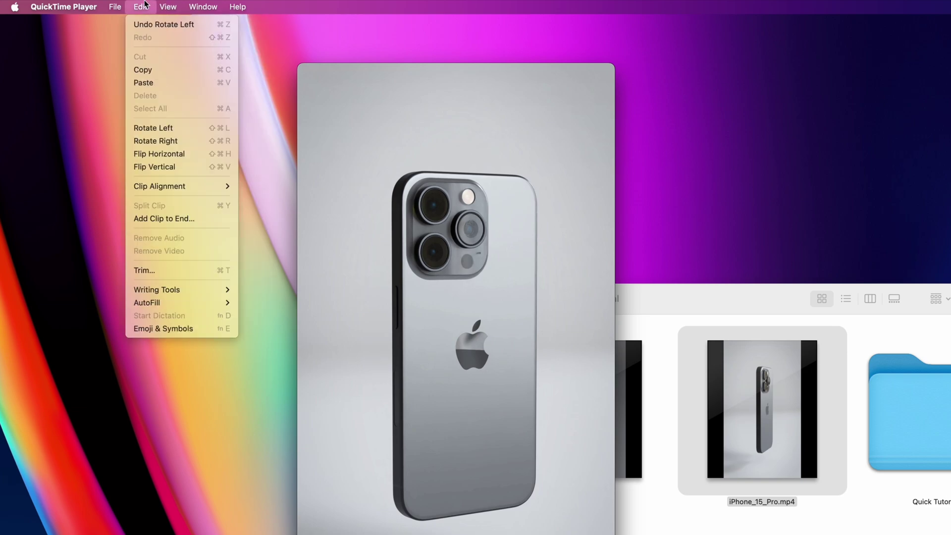
click(159, 154)
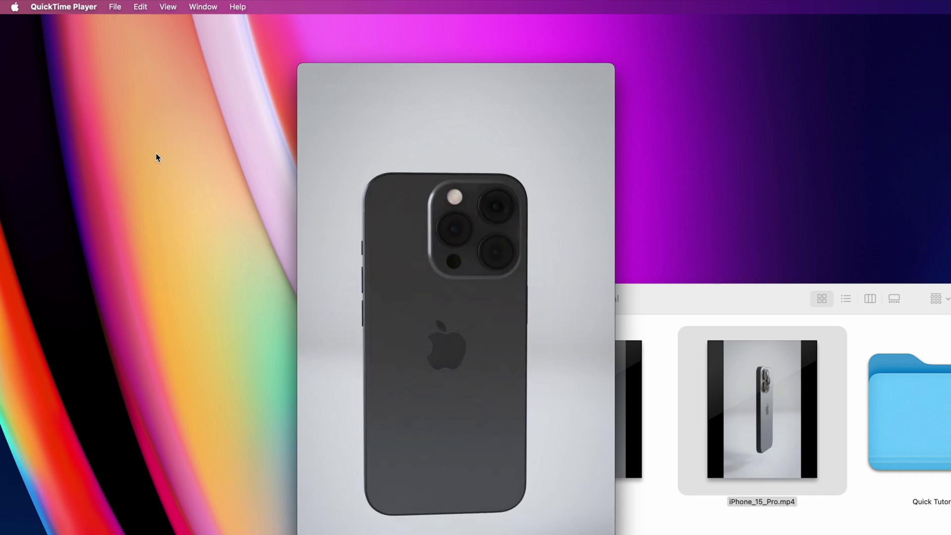
click(154, 8)
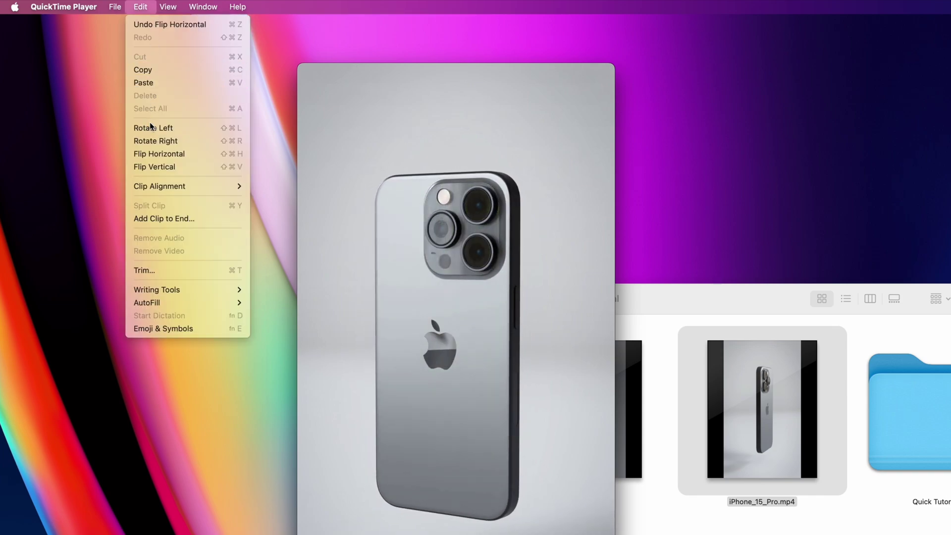
click(158, 153)
- Flip the iPhone video vertically and reverse the flip to turn it upright again
click(141, 7)
click(144, 167)
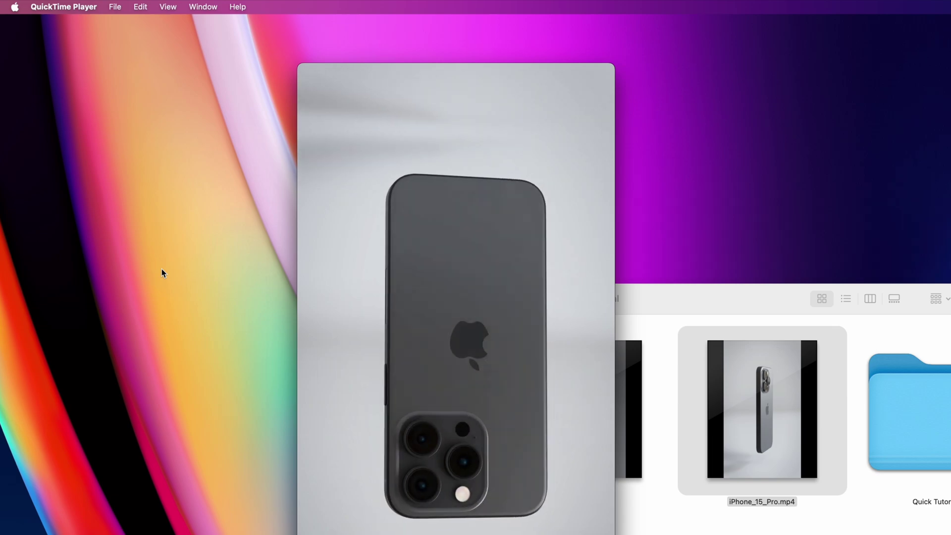
click(140, 6)
click(139, 167)
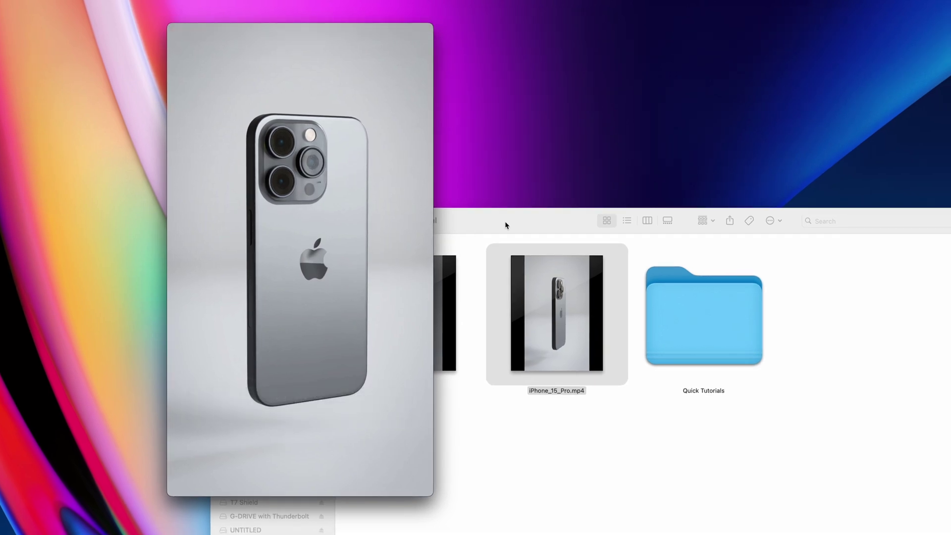
- Append iPad_Air.mp4 to the end of the iPhone clip and finish the clip edit after a playback check
drag(506, 225, 781, 224)
drag(348, 174, 306, 182)
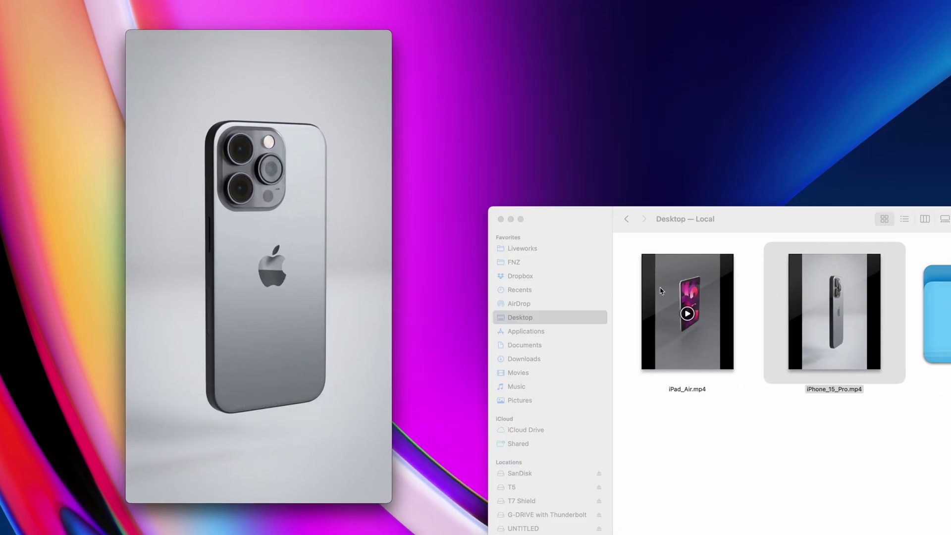
drag(688, 312, 305, 469)
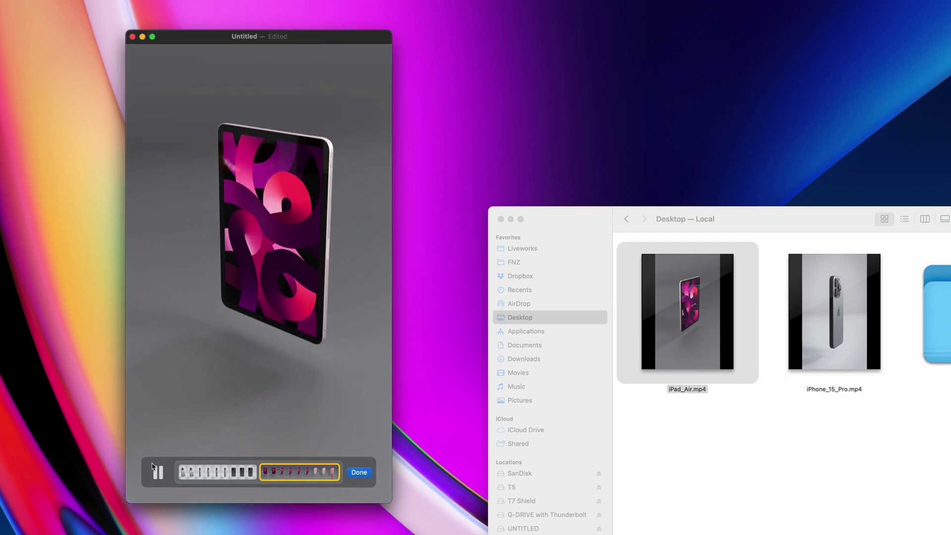
click(155, 469)
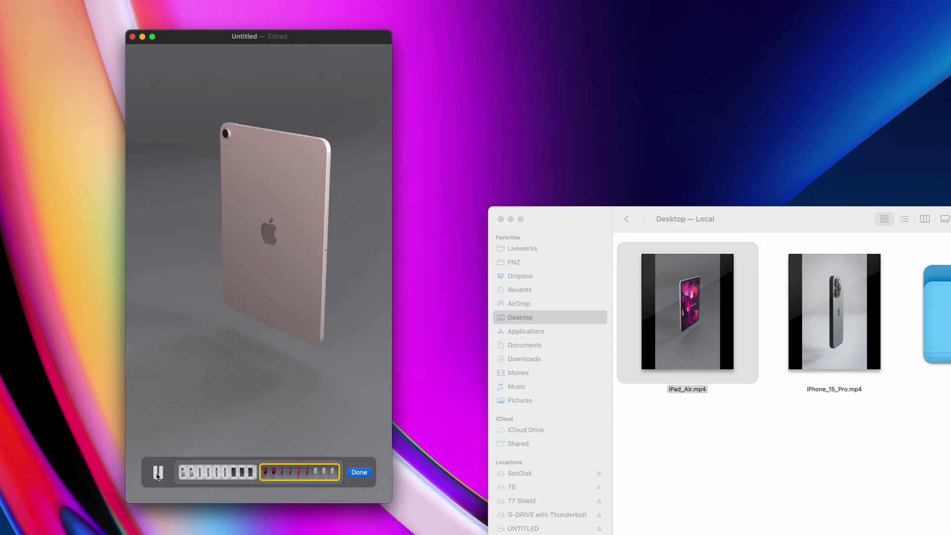
click(157, 473)
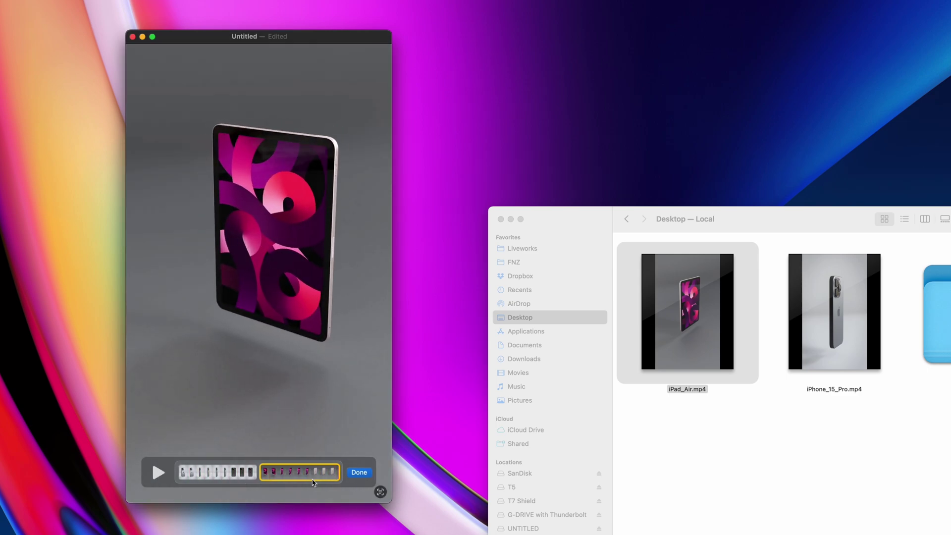
click(359, 472)
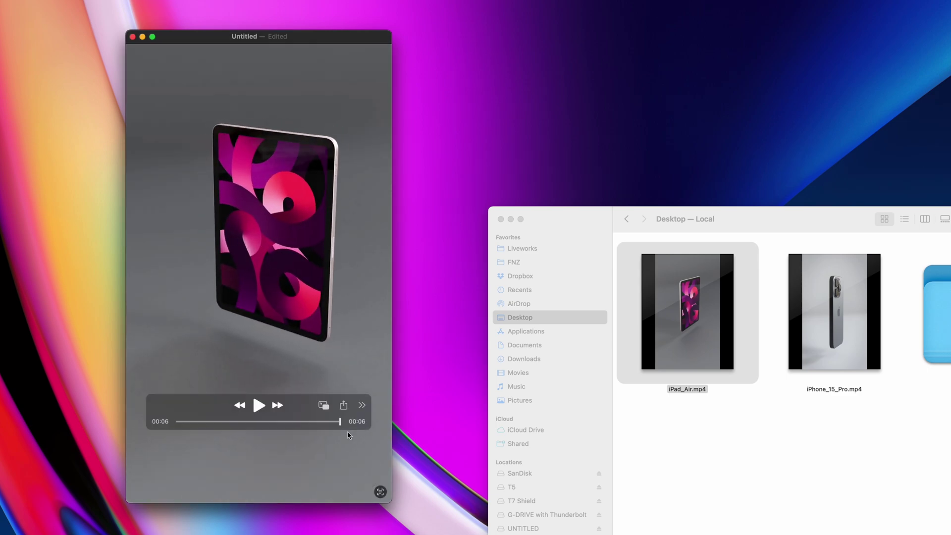
- Close the combined video and save it to the Desktop as "iPhone + iPad"
click(132, 36)
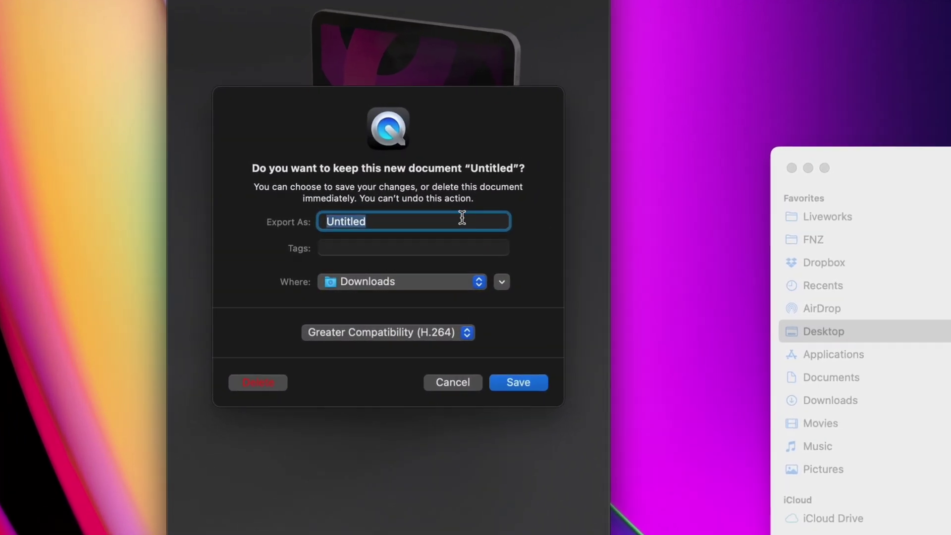
text(i)
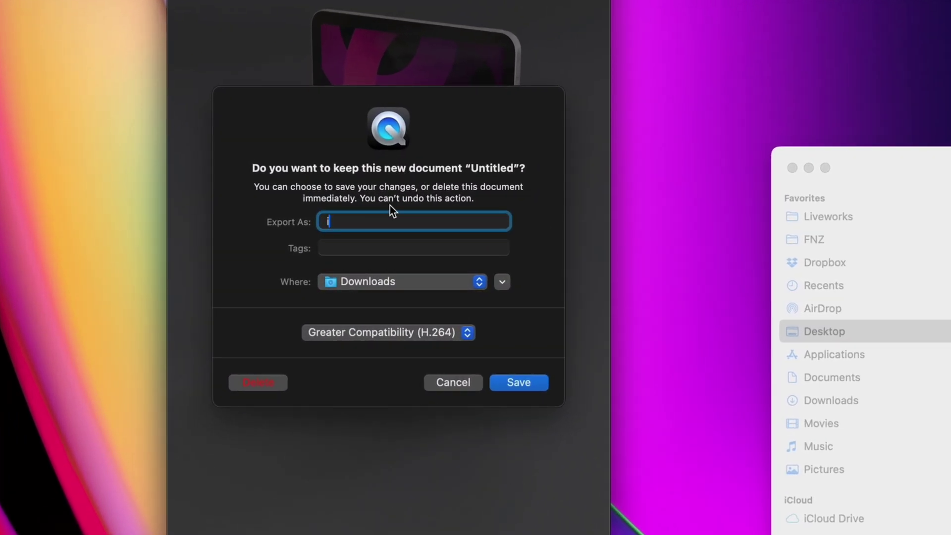
text(Phone + iPad)
click(400, 286)
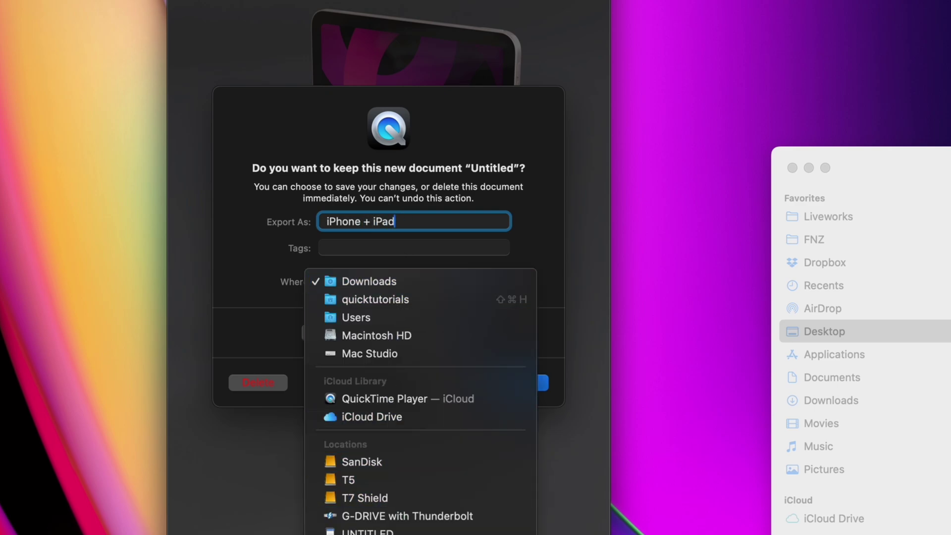
click(367, 525)
click(518, 382)
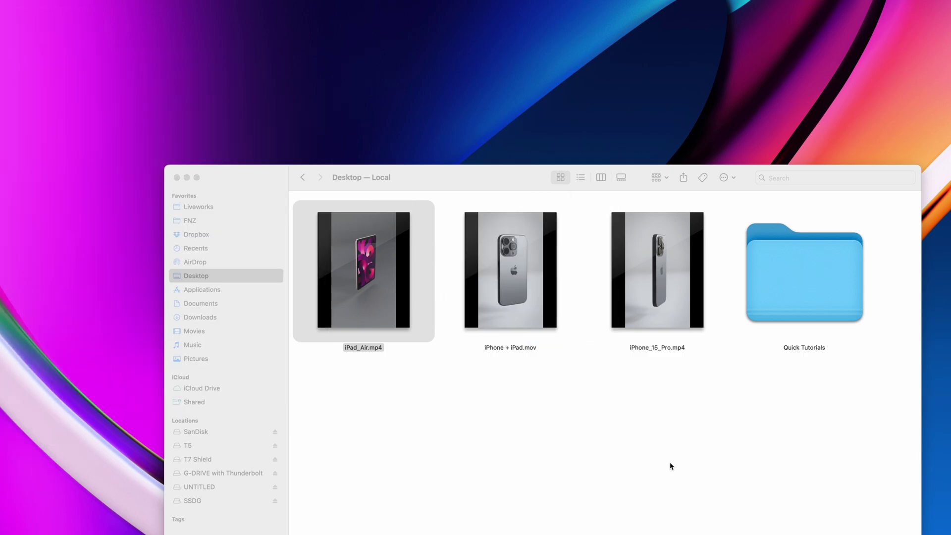
- Preview the saved iPhone + iPad.mov file and close the preview
click(528, 293)
key(space)
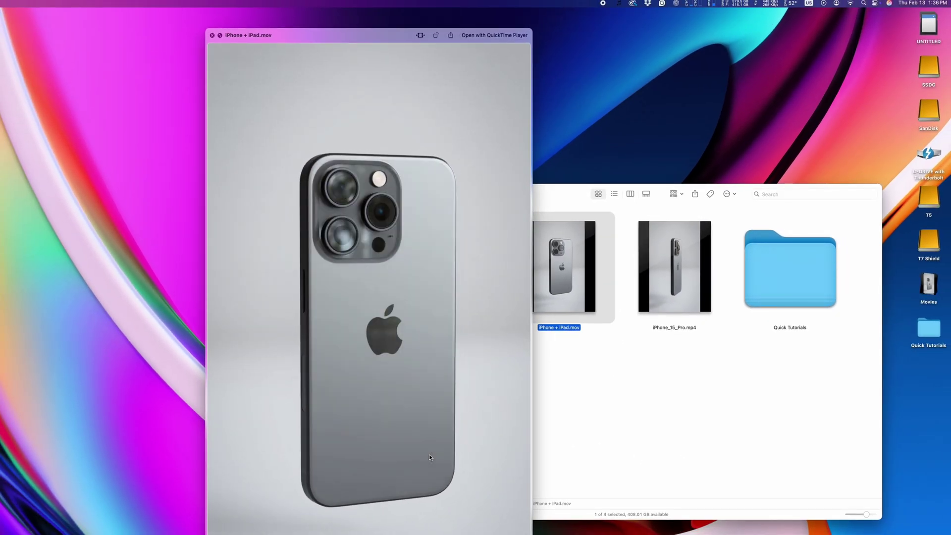
key(space)
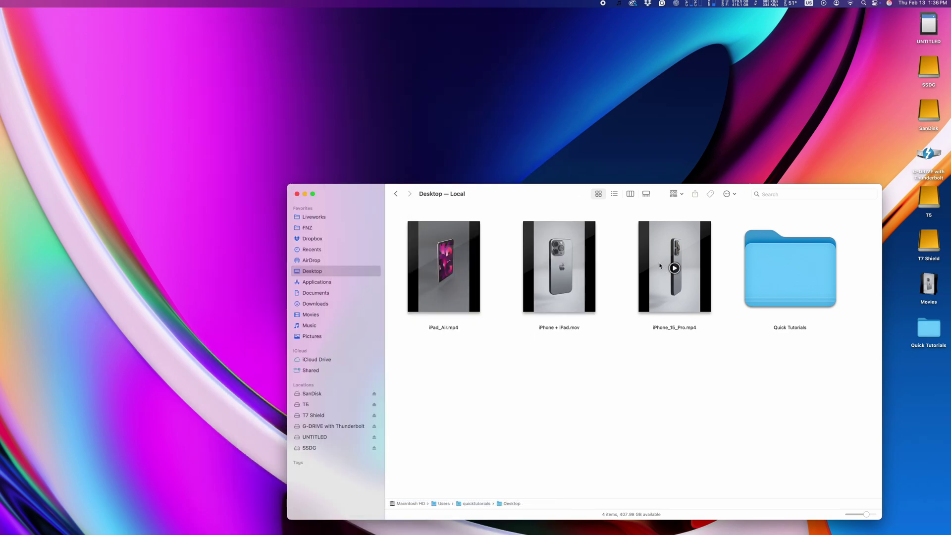
- Trim iPhone_15_Pro.mp4 to about one second and discard the edited copy without saving it
key(Right)
key(super+o)
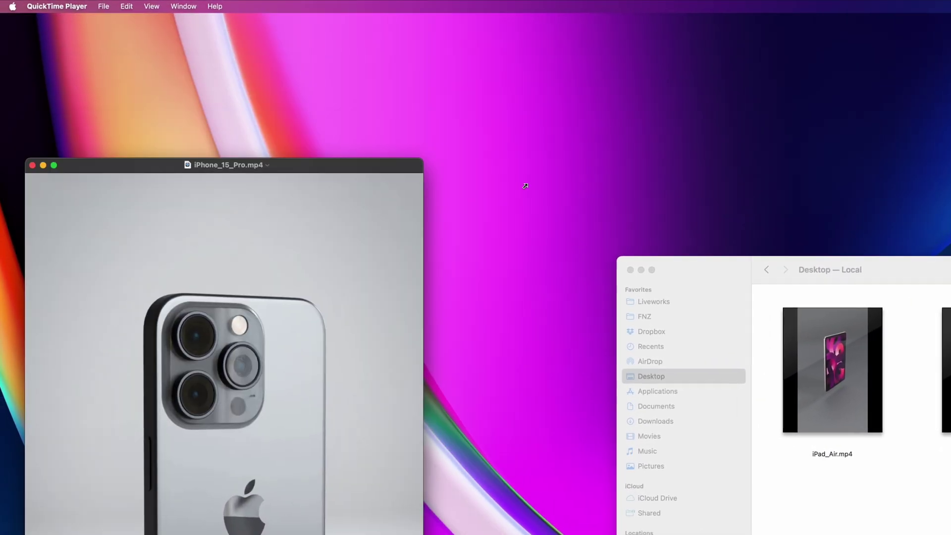
click(128, 6)
click(144, 247)
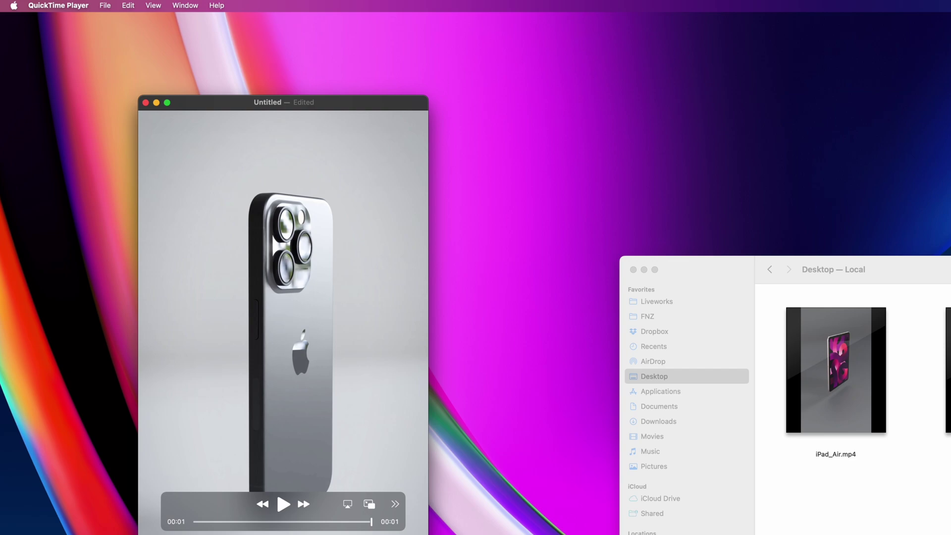
click(142, 104)
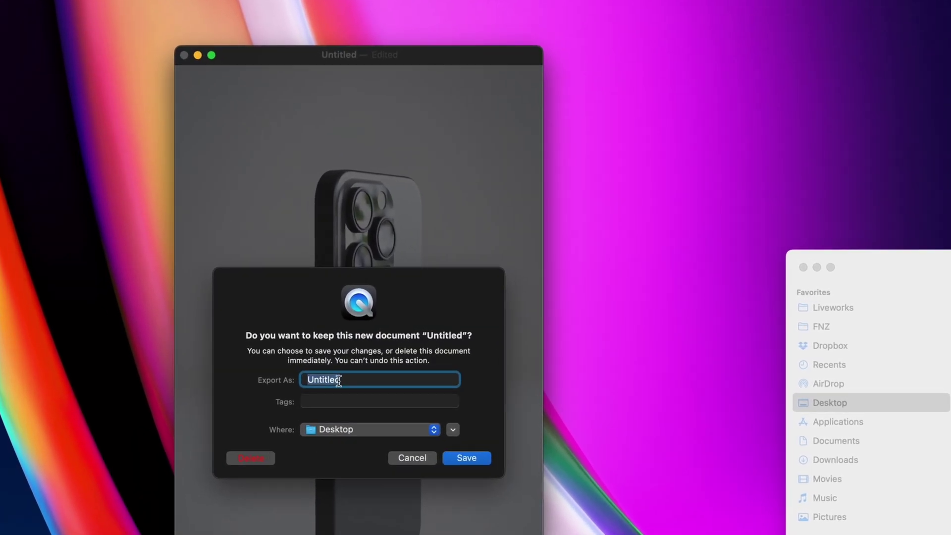
click(250, 459)
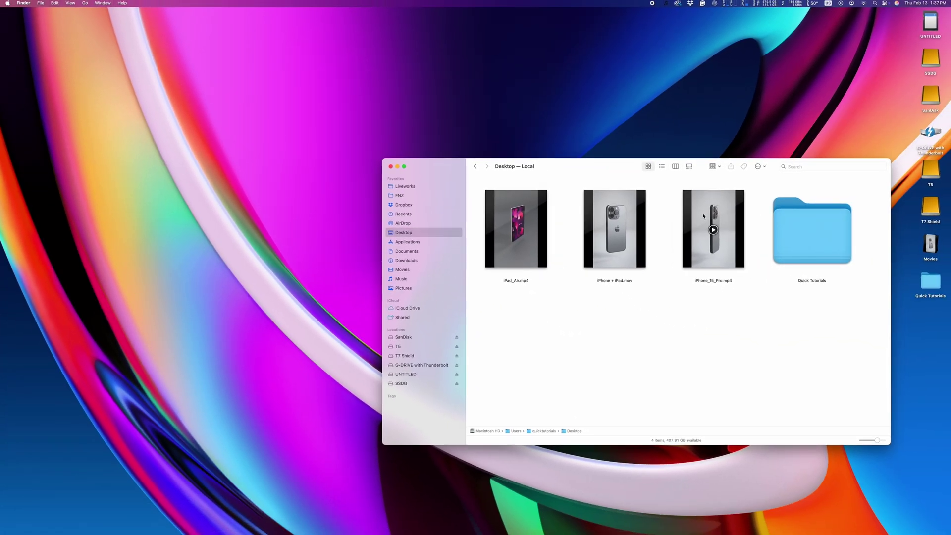
- Export iPhone_15_Pro.mp4 at 1080p to the Desktop as iPhone_15_Pro_HEVC using Smaller File Size (HEVC), and close the source video
double_click(703, 216)
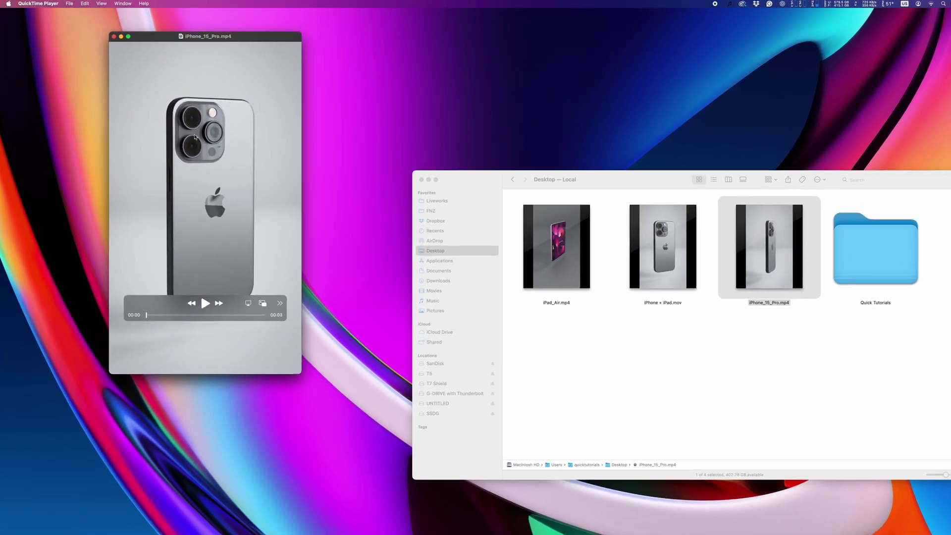
click(69, 3)
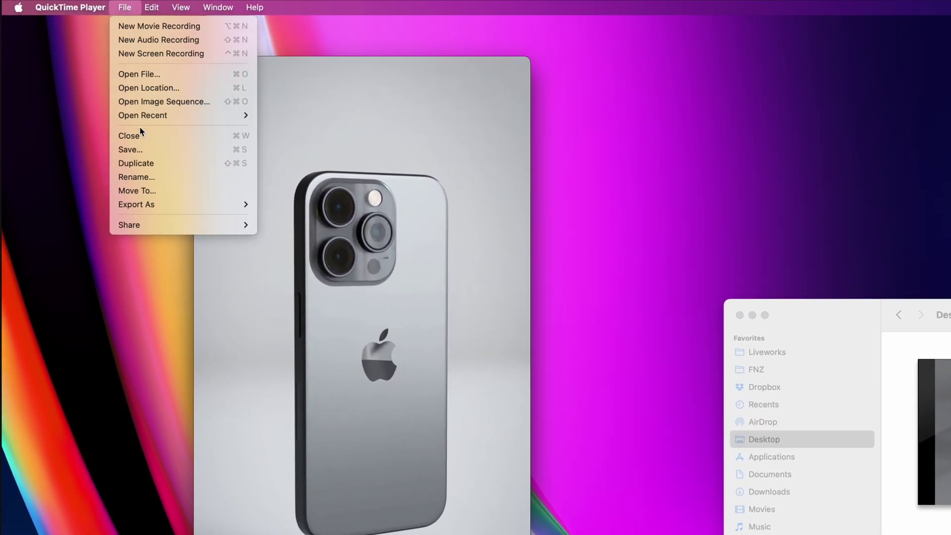
mouse_move(163, 204)
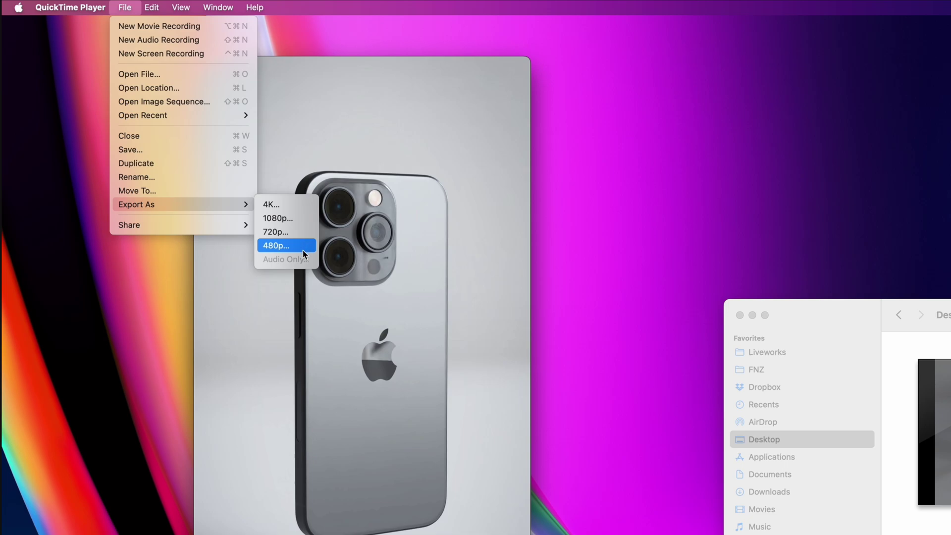
click(278, 218)
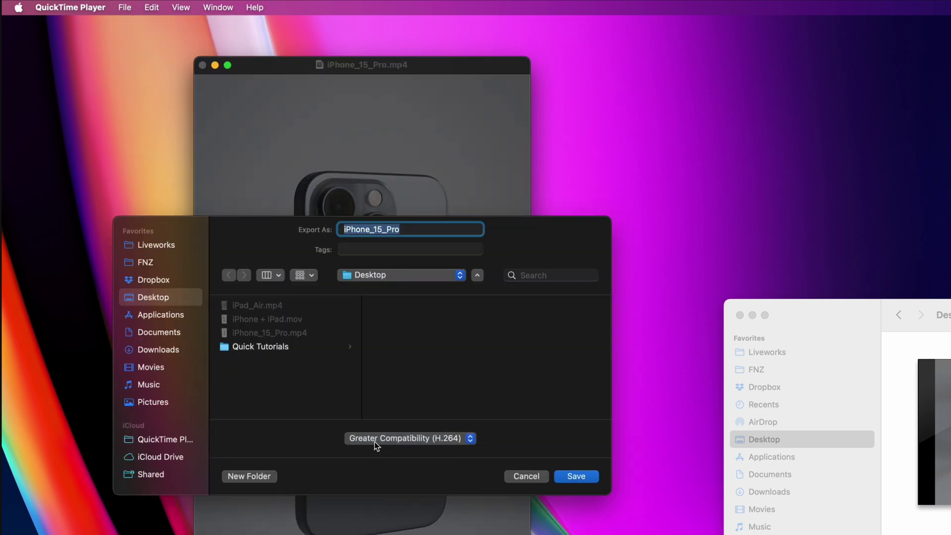
click(471, 438)
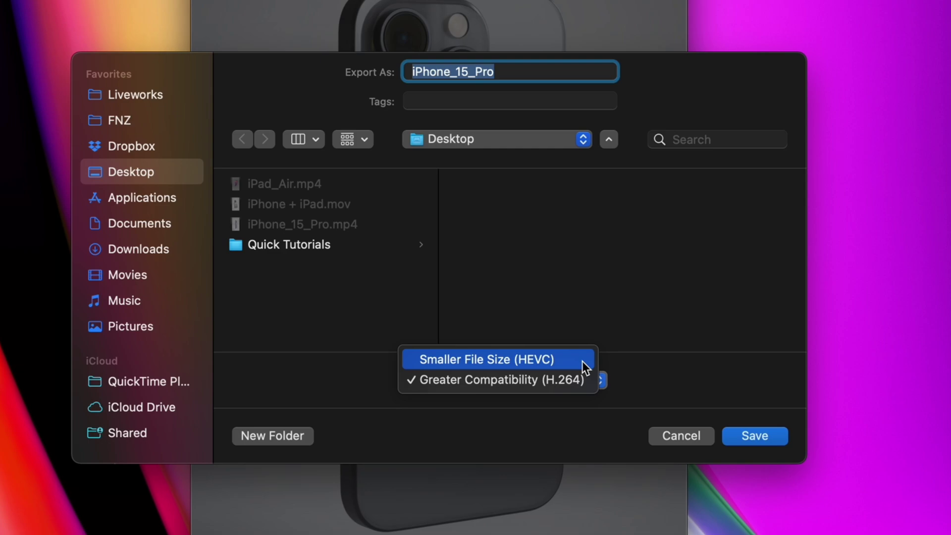
click(581, 361)
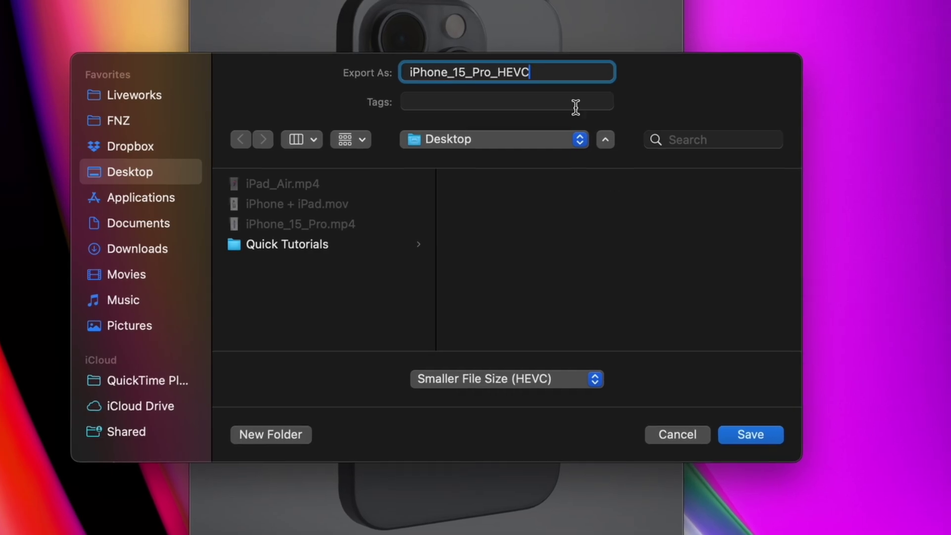
double_click(547, 72)
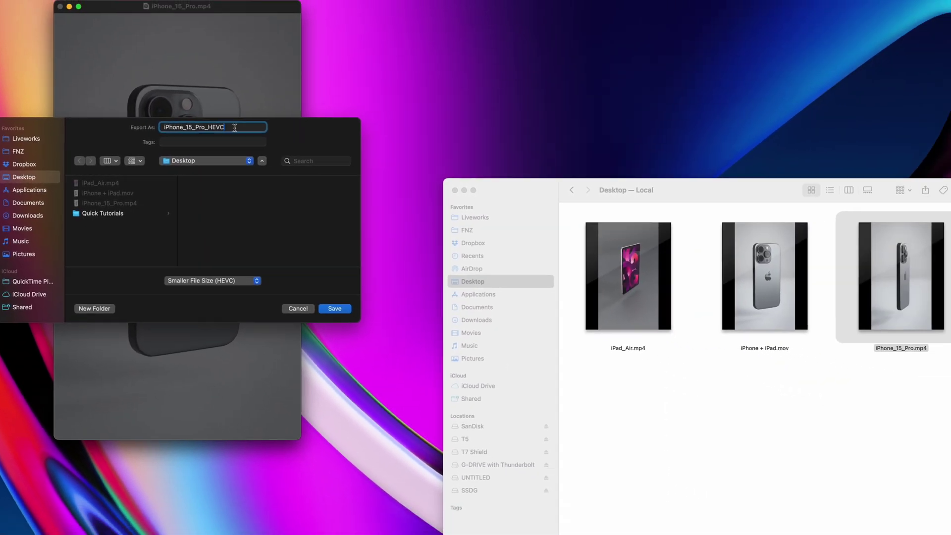
key(Return)
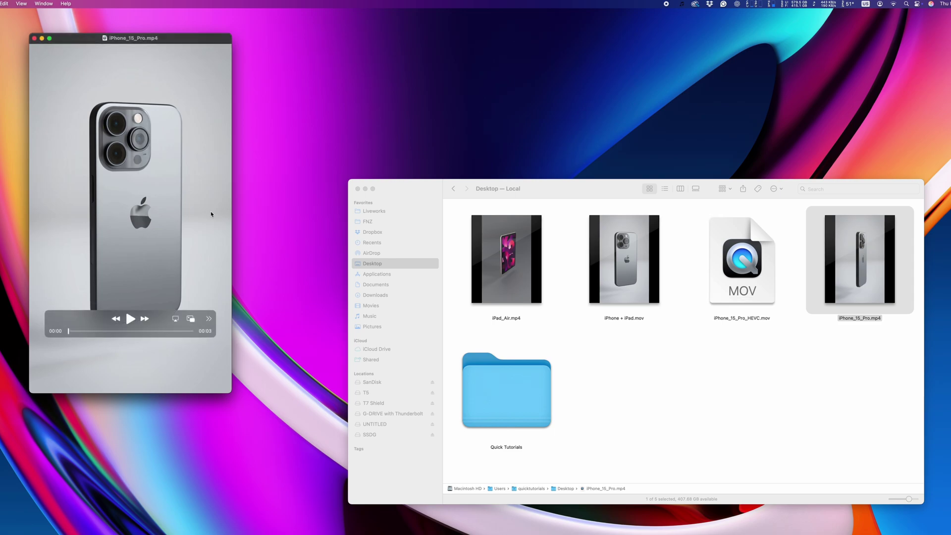
key(super+w)
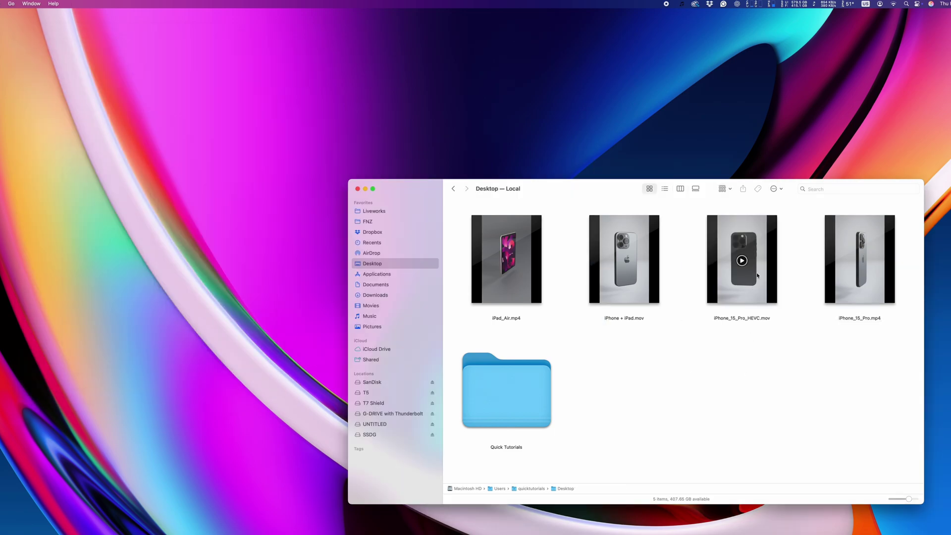
- Open iPhone_15_Pro_HEVC.mov and review the HEVC and H.264 format options for exporting it, without saving a copy
double_click(742, 259)
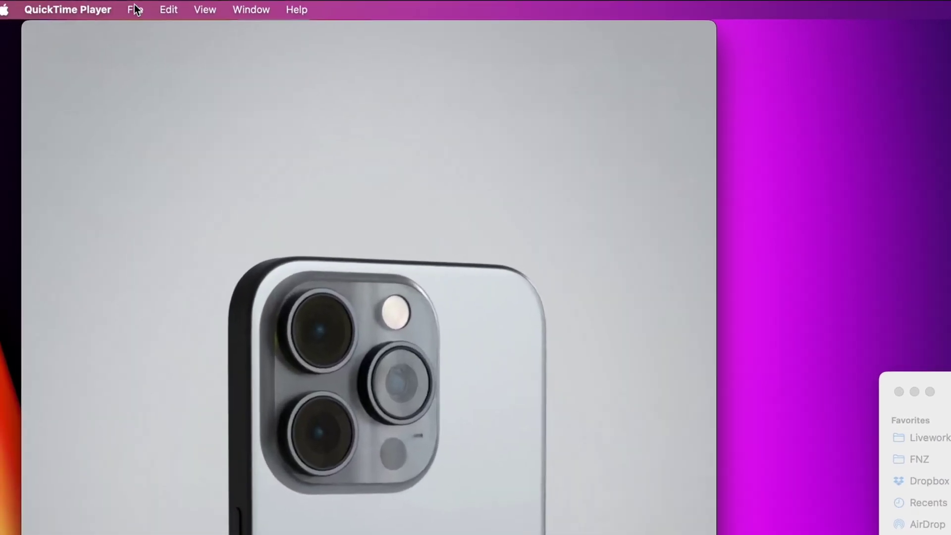
click(170, 9)
mouse_move(238, 283)
click(403, 303)
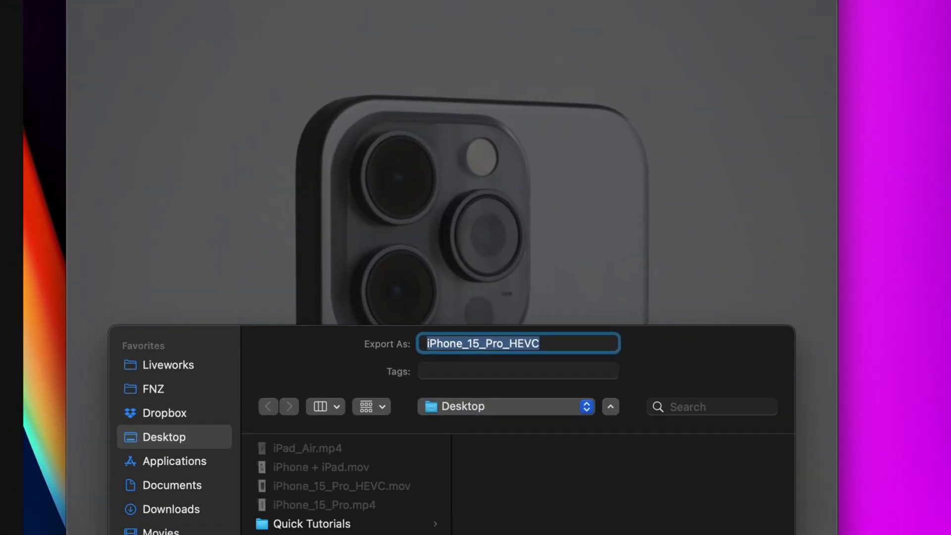
click(459, 534)
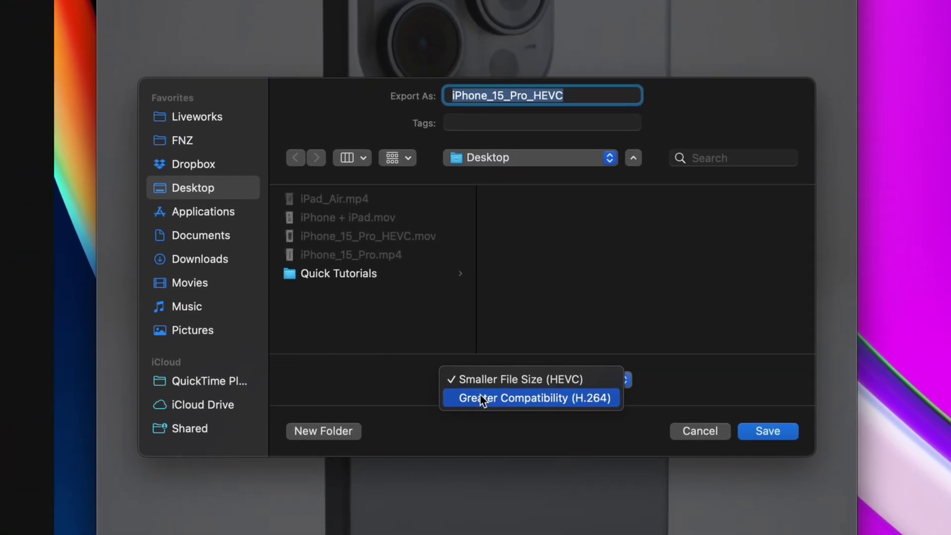
click(511, 534)
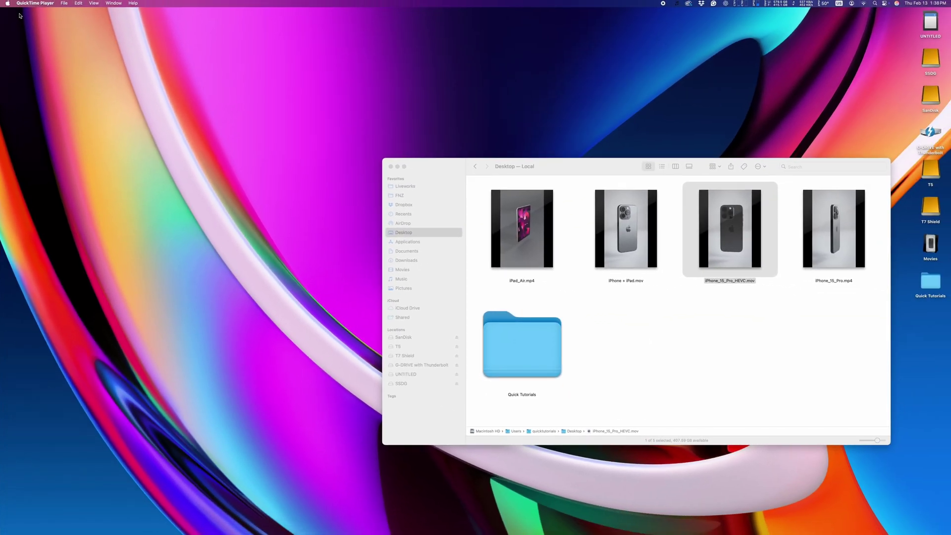
- Open iPad_Air.mp4, move the playhead to about two seconds where the iPad's back is shown, and copy that frame
double_click(523, 209)
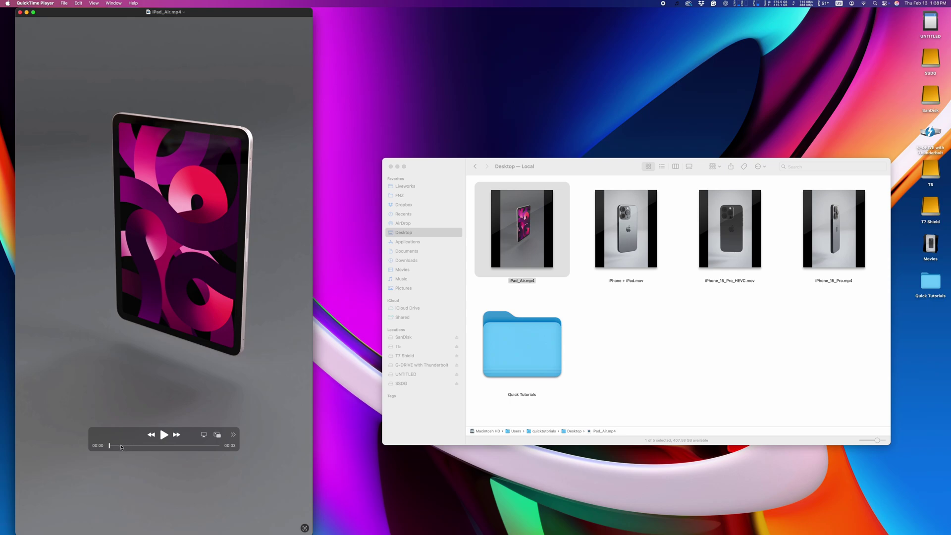
drag(120, 448, 179, 449)
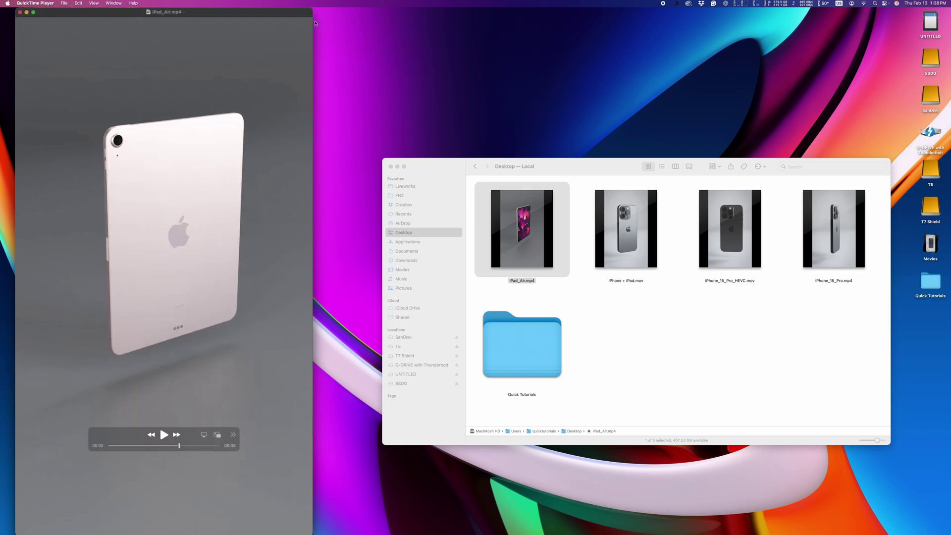
click(79, 3)
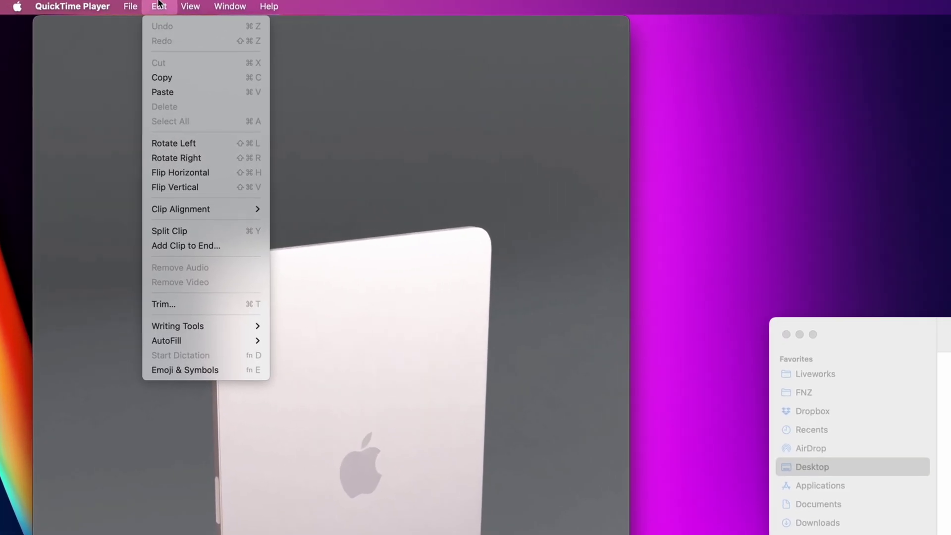
click(224, 79)
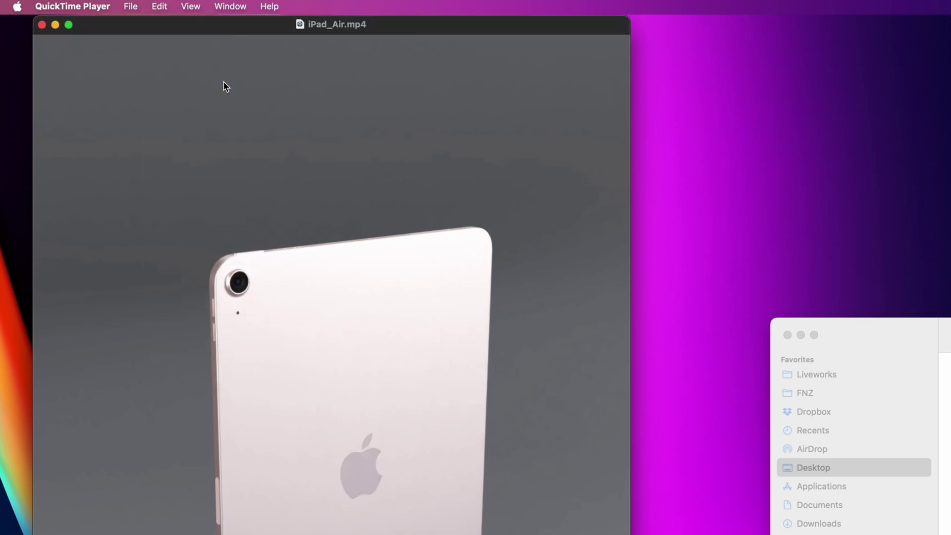
- Launch Preview and create a new image from the copied video frame
key(super+space)
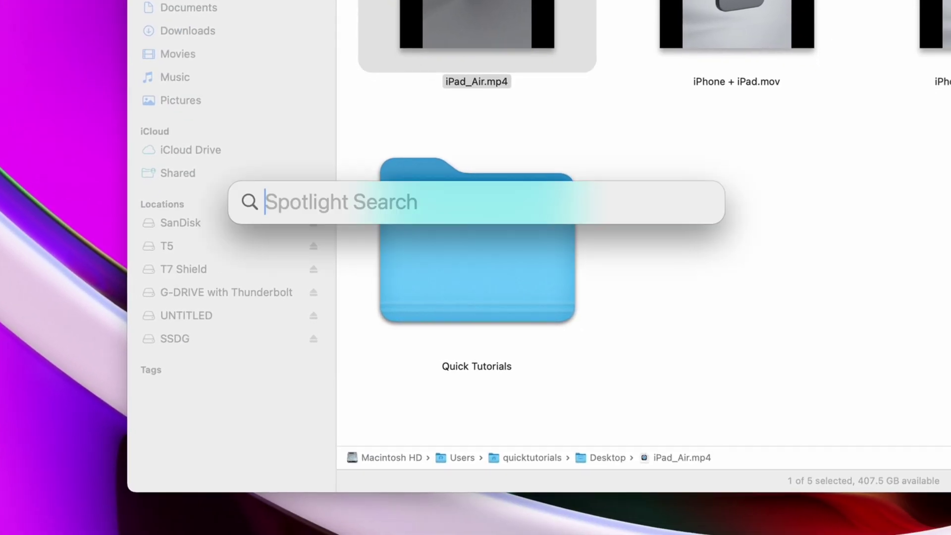
text(pre)
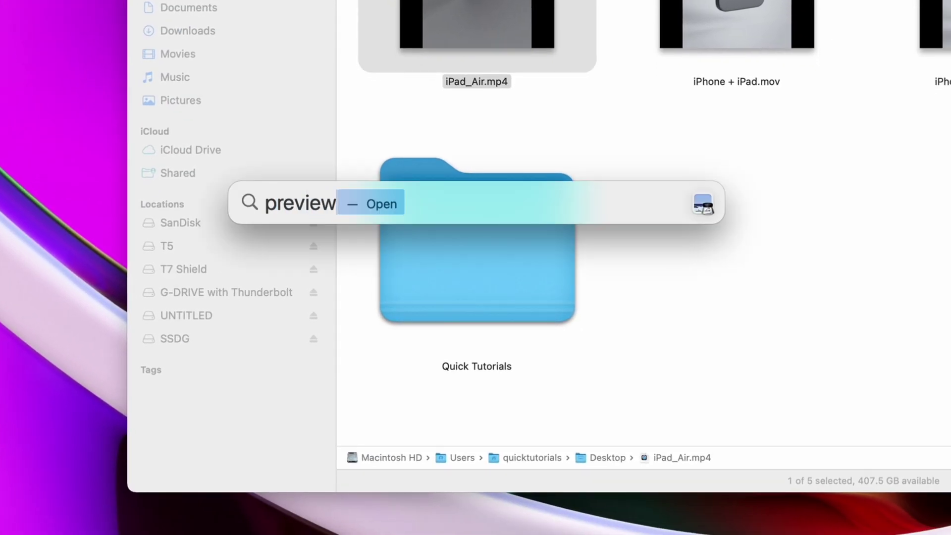
text(view)
key(Return)
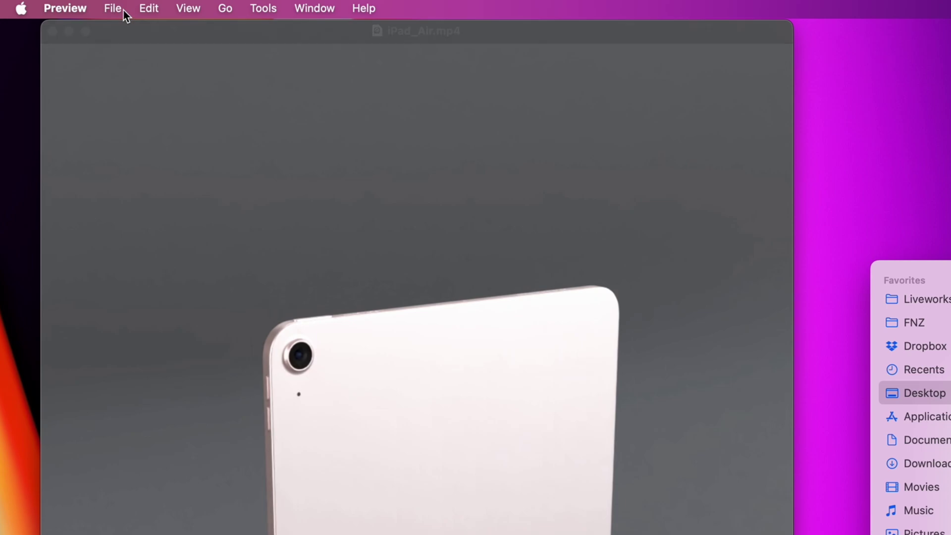
click(117, 5)
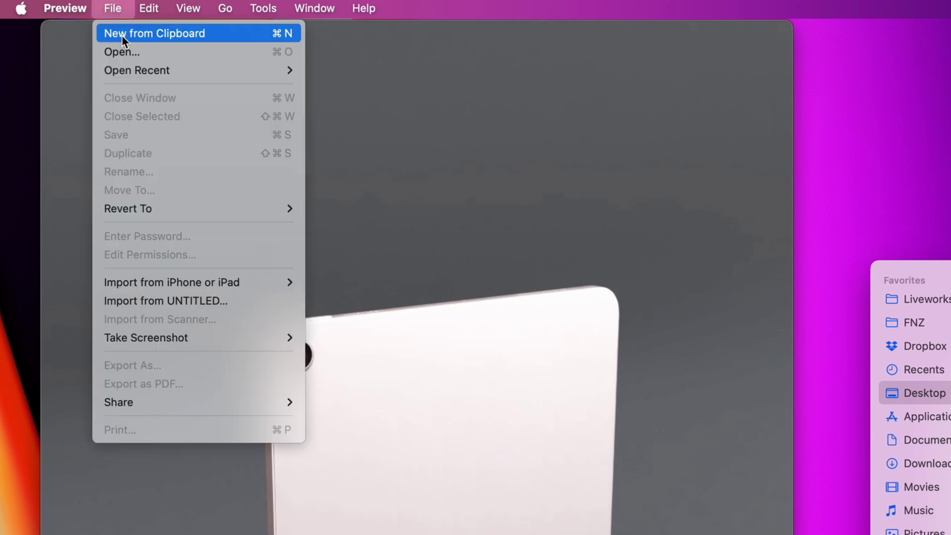
click(242, 34)
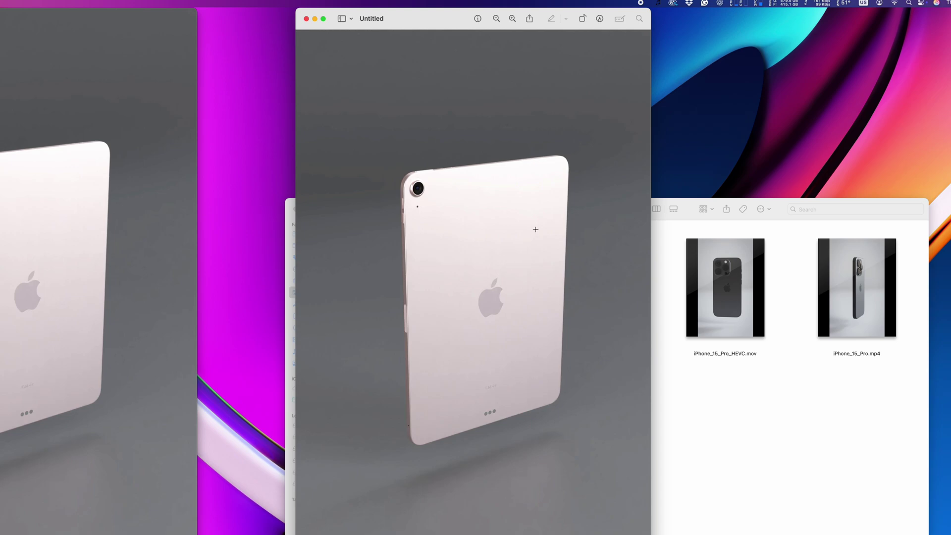
- Inspect the new image's pixel dimensions in its Exif information and close the information window
key(super+i)
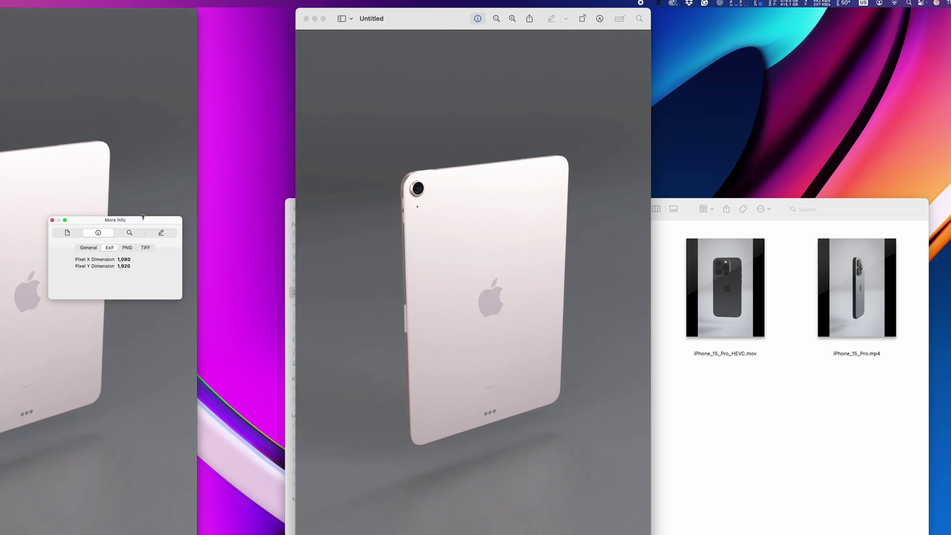
drag(143, 217, 458, 84)
drag(436, 128, 458, 131)
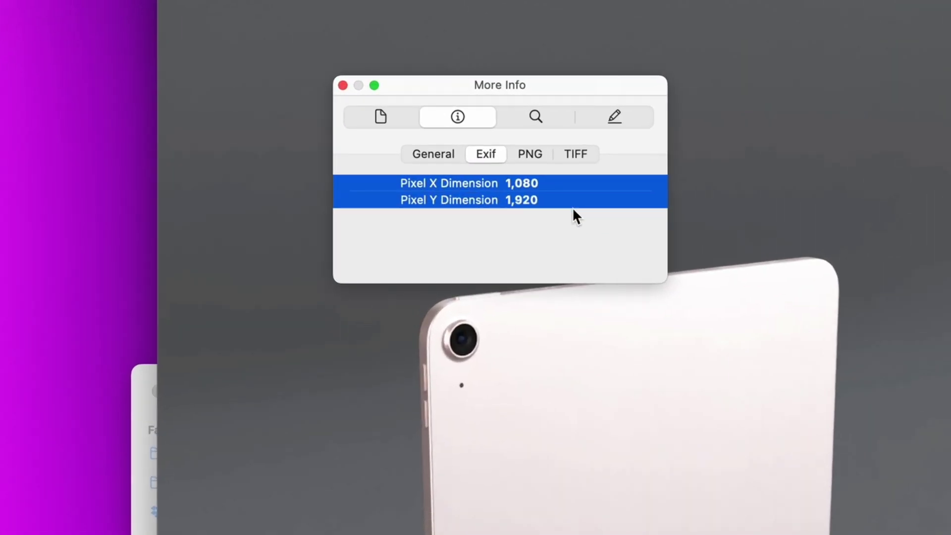
click(342, 85)
- Save the still image to the Desktop as iPad_Still in PNG format
click(141, 12)
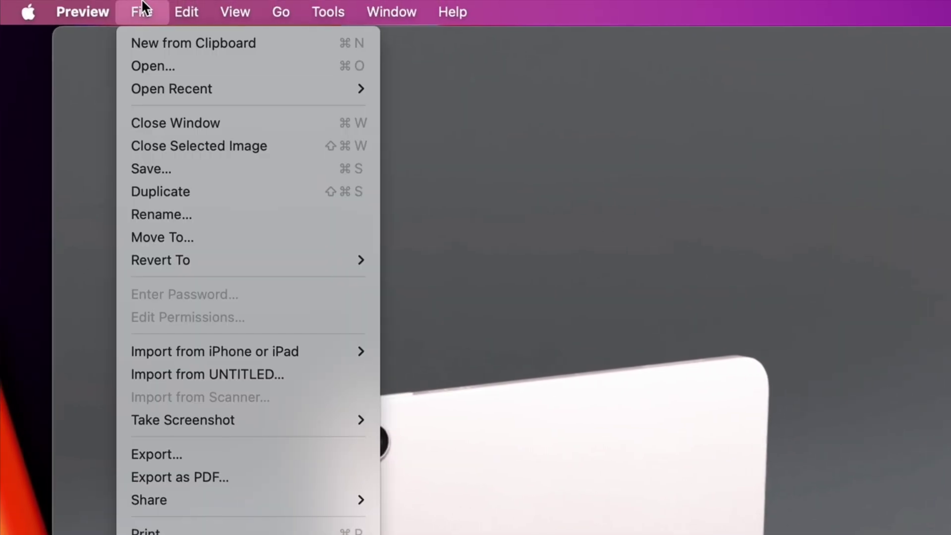
key(super+s)
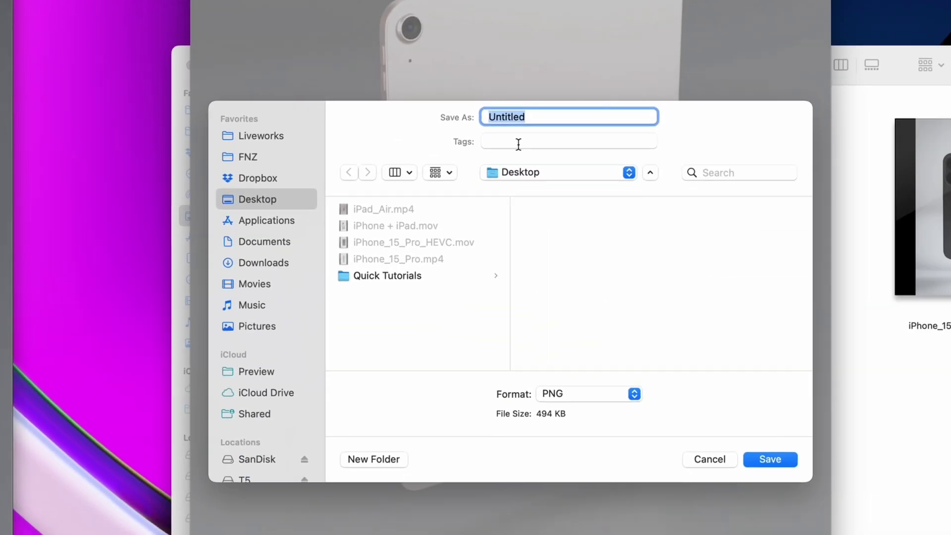
text(iPad_Still)
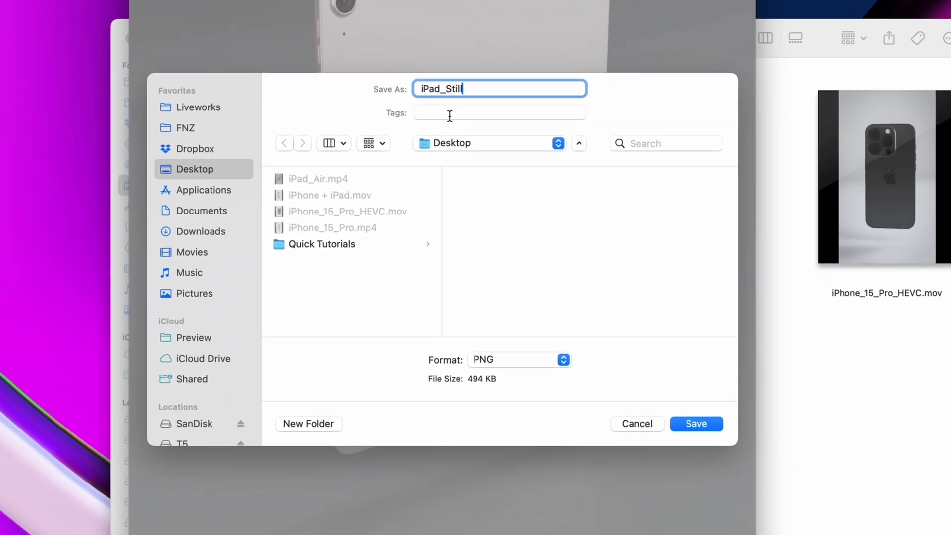
click(528, 359)
click(654, 367)
click(695, 423)
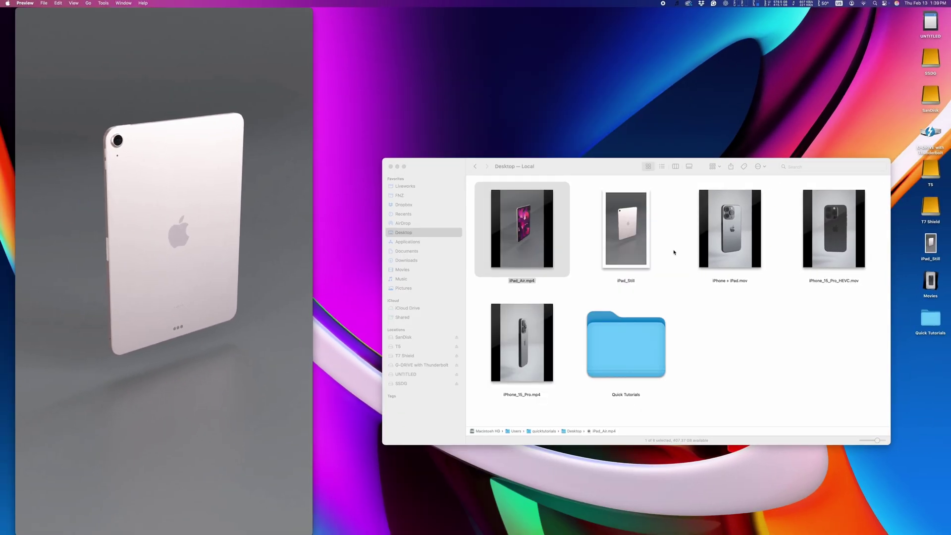
- Preview the saved iPad_Still image in the Desktop folder and close the preview
click(673, 253)
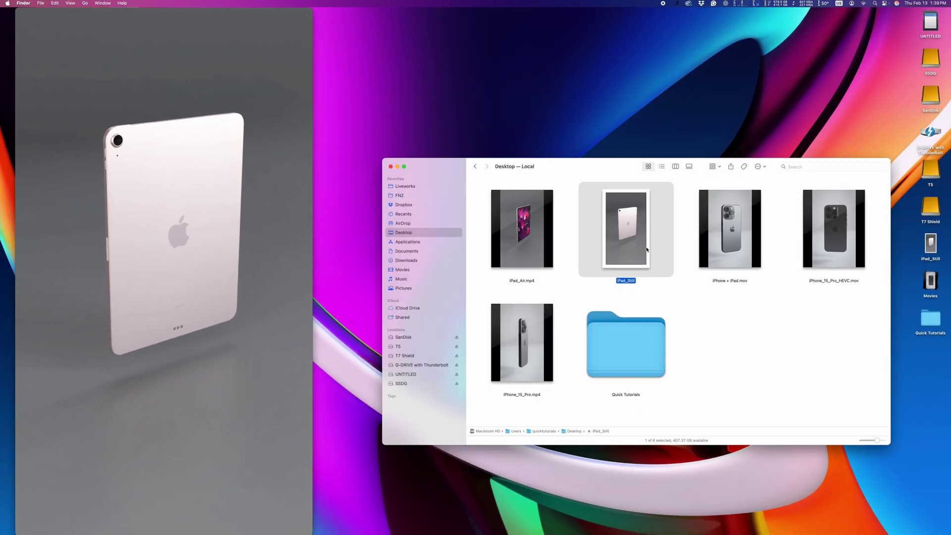
key(space)
key(space)
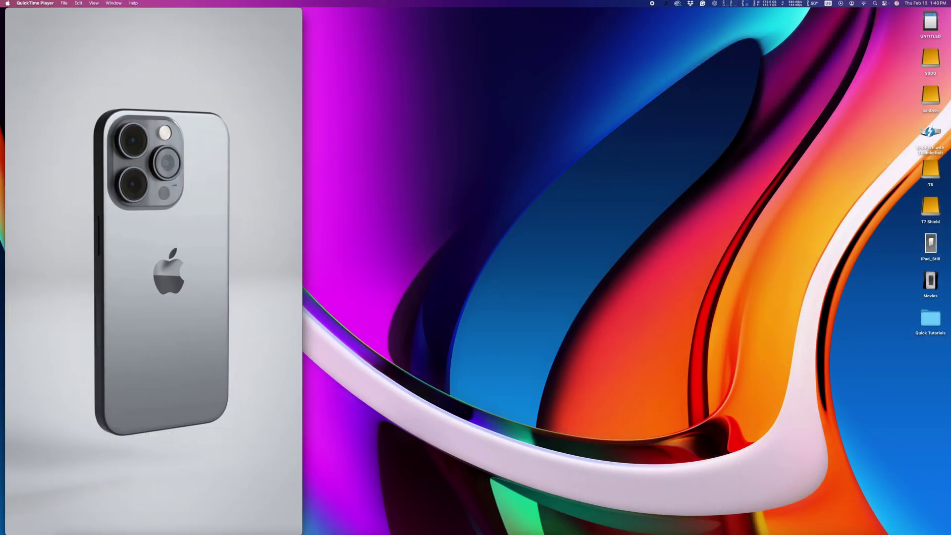
- Open iPhone_15_Pro_HEVC.mov from the Desktop folder, place it beside the original iPhone_15_Pro.mp4, and hide all other apps
click(65, 518)
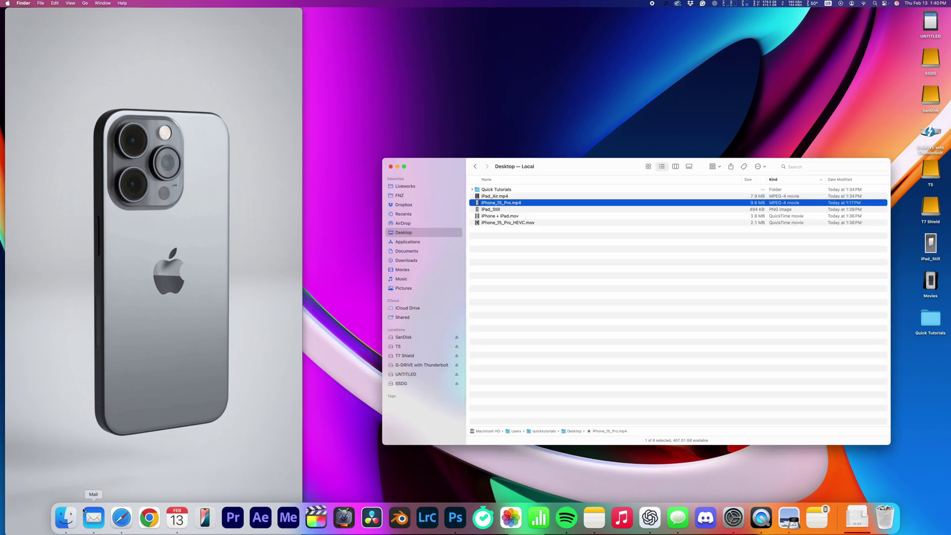
double_click(502, 224)
drag(125, 128, 482, 128)
drag(168, 139, 213, 138)
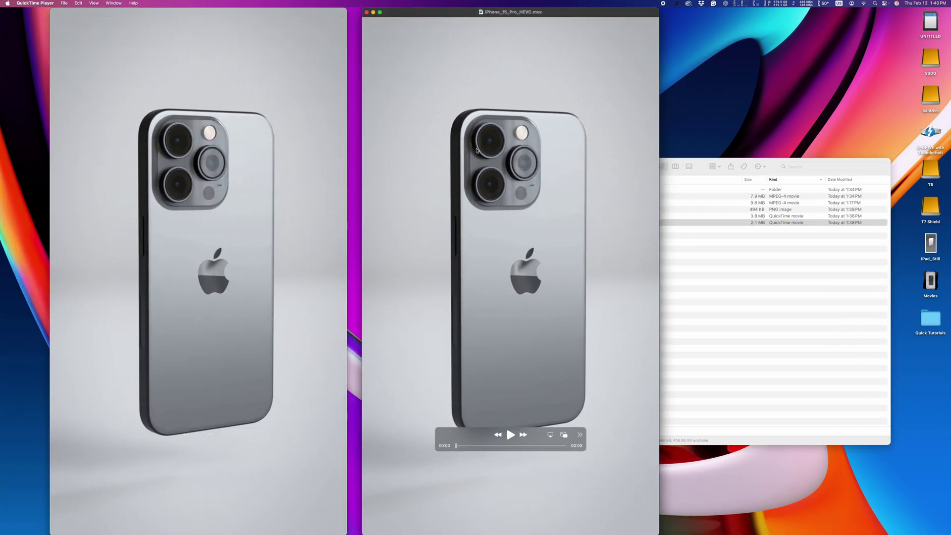
key(super+alt+h)
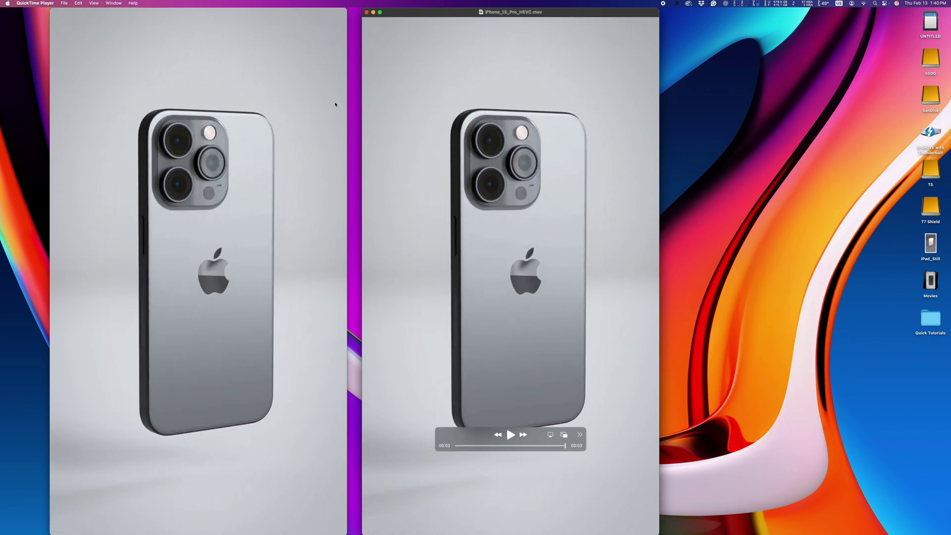
- Turn on looped playback for the open video
click(92, 4)
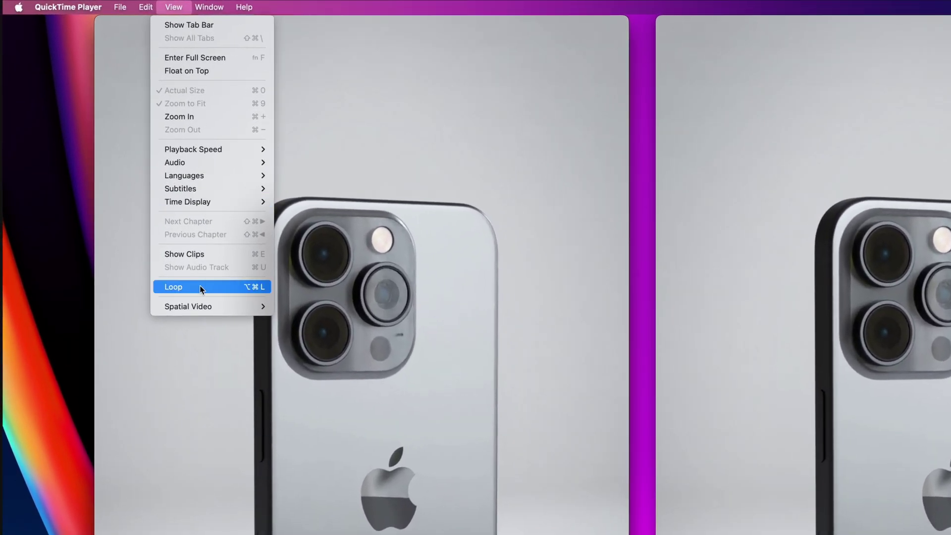
click(200, 287)
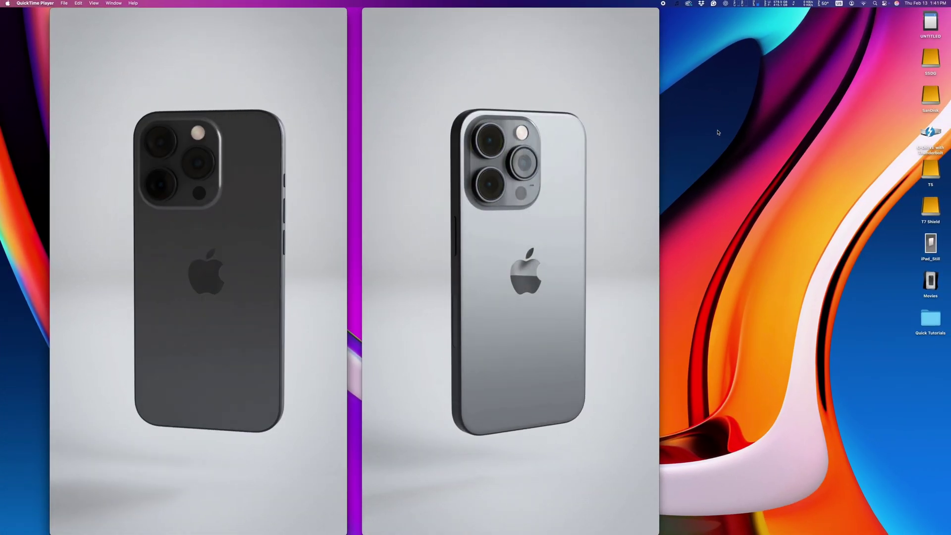
mouse_move(154, 217)
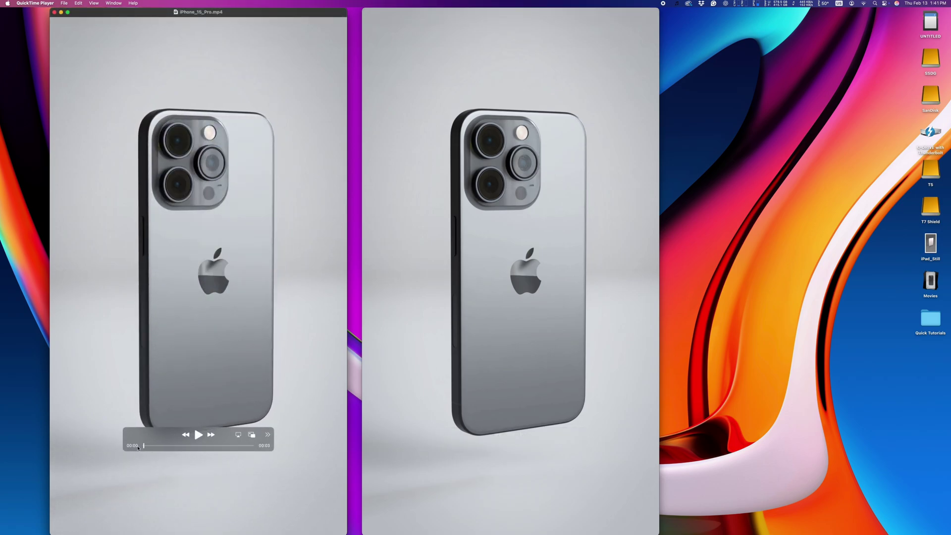
click(83, 3)
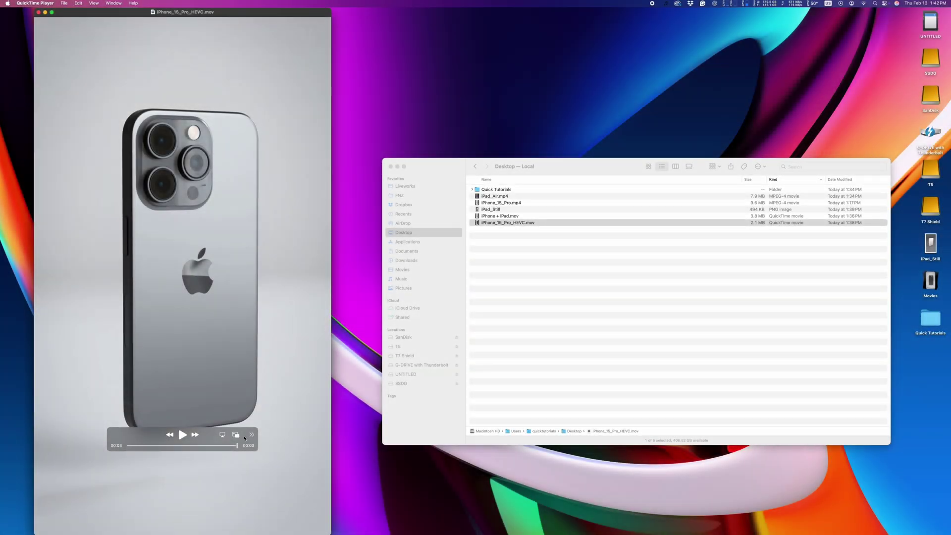
- Play iPhone_15_Pro_HEVC.mov in picture-in-picture over the moved Desktop folder window, and switch to Adobe Photoshop in full screen
click(183, 434)
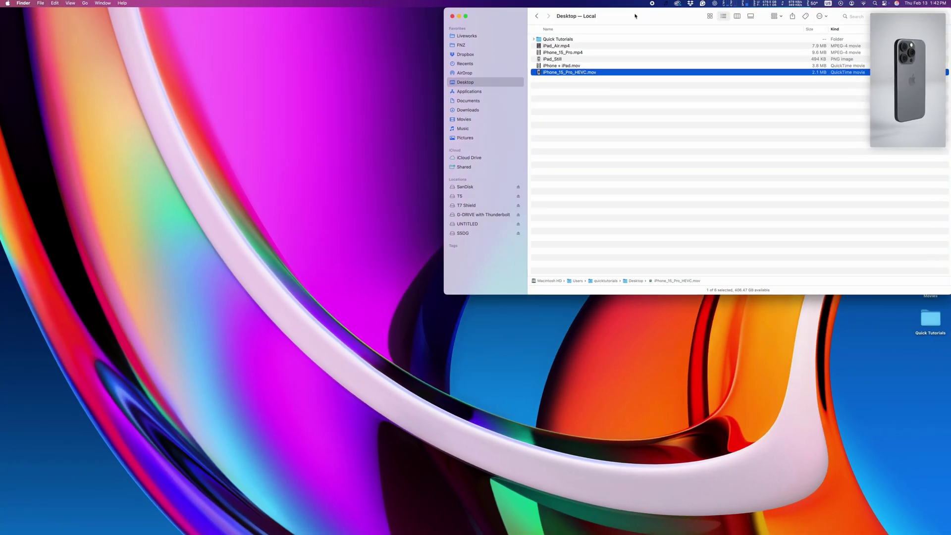
drag(635, 16, 420, 107)
mouse_move(405, 520)
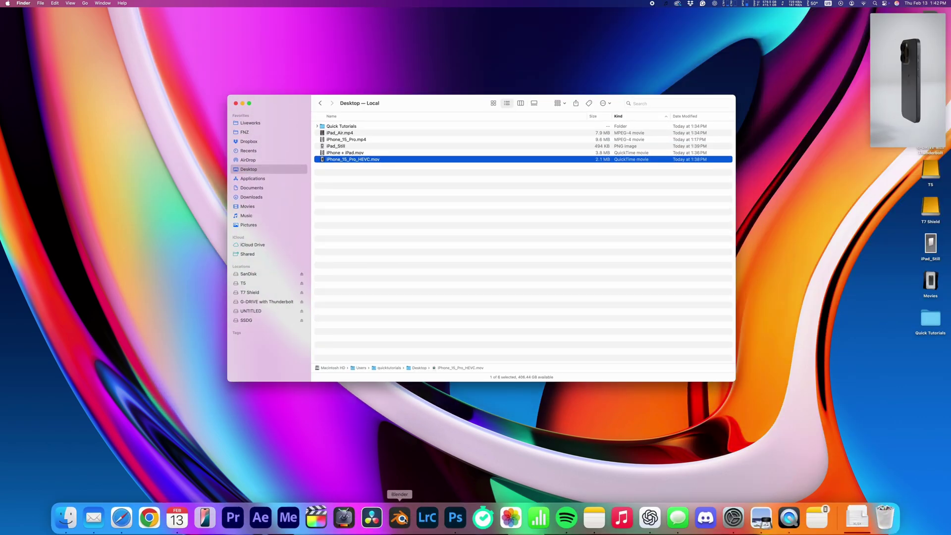
click(456, 517)
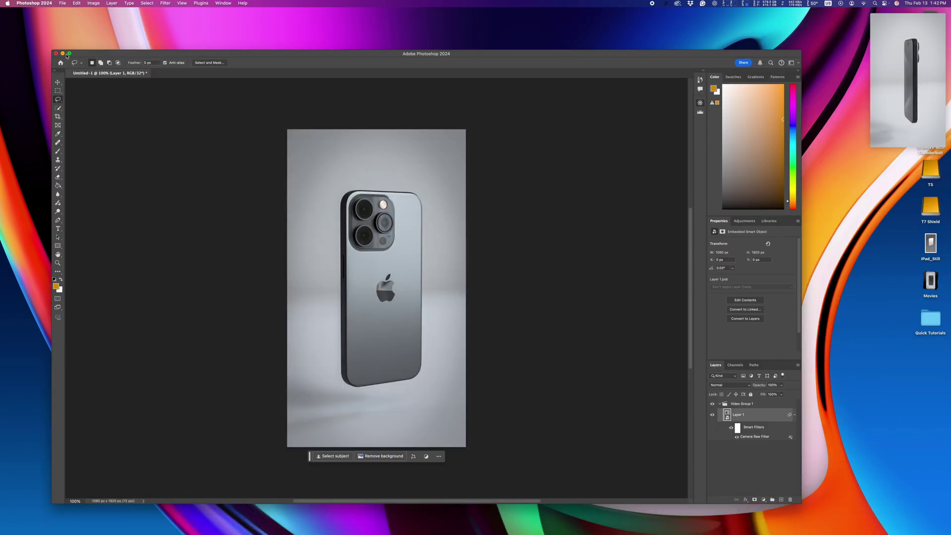
click(69, 53)
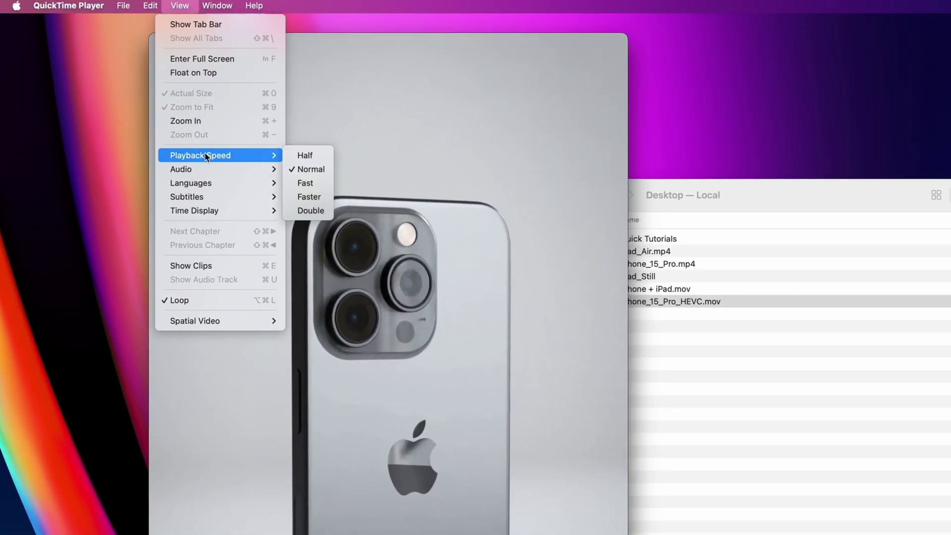
- Try the iPhone video at Half playback speed and set the speed to Double
click(297, 155)
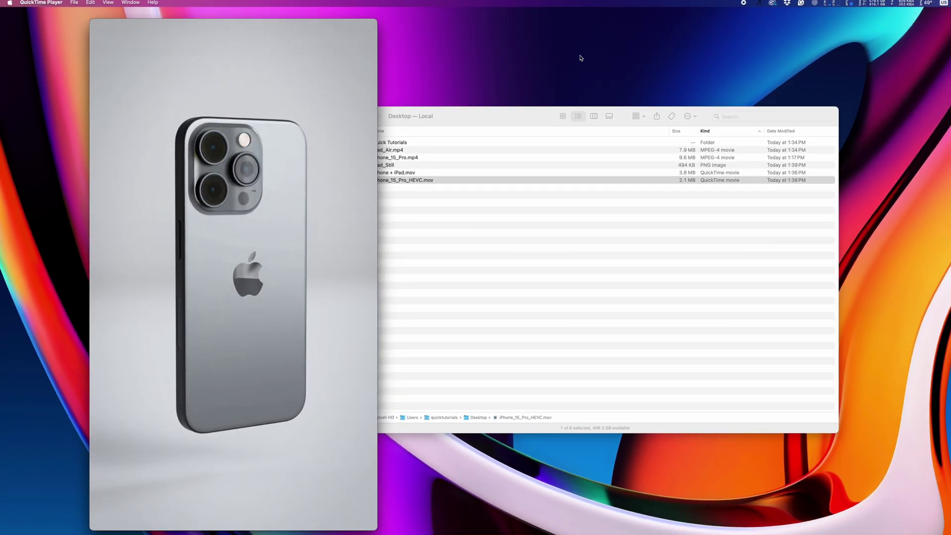
click(108, 2)
mouse_move(143, 92)
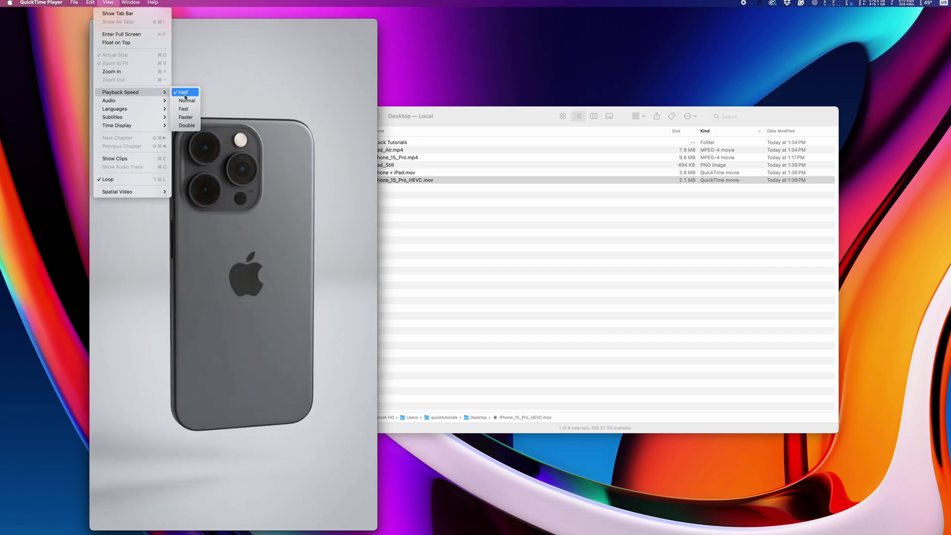
click(191, 124)
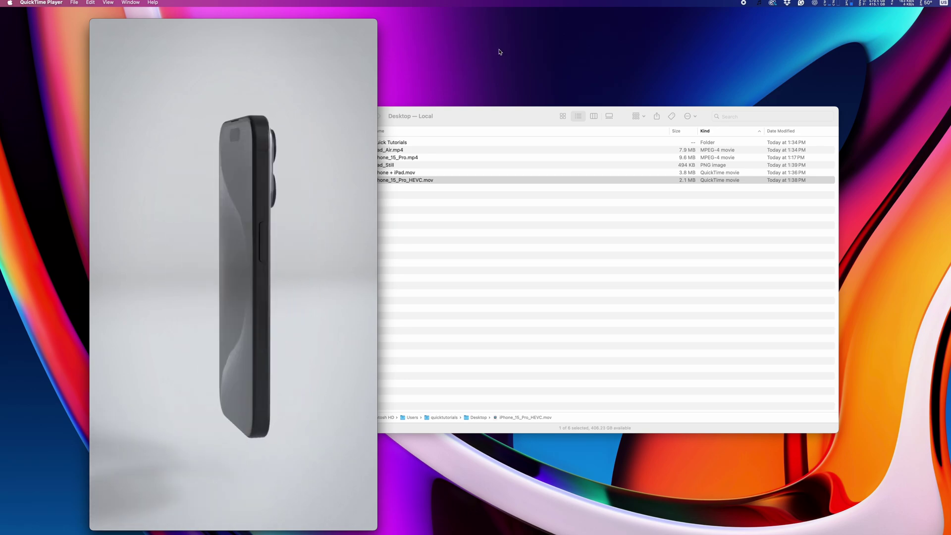
- Choose a different playback speed for the looping iPhone_15_Pro_HEVC.mov
mouse_move(259, 58)
click(108, 3)
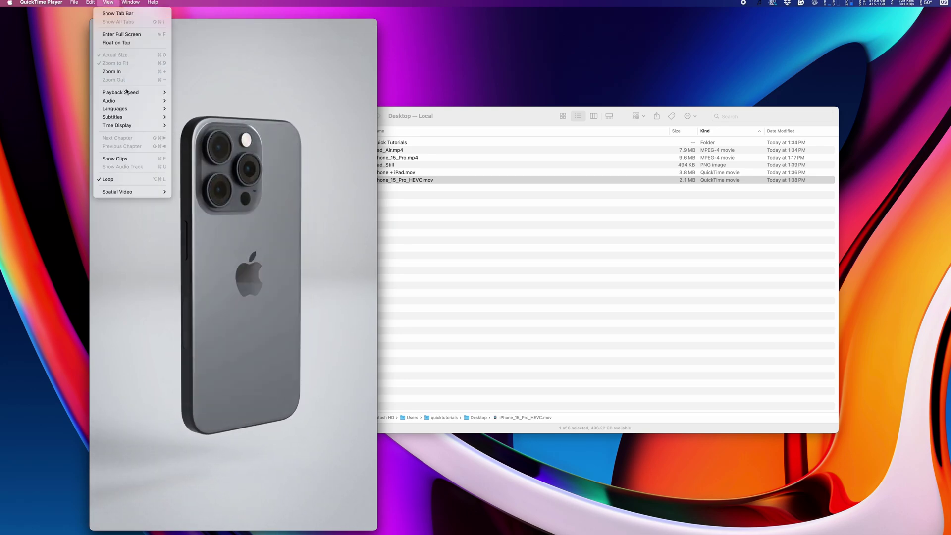
mouse_move(144, 92)
click(186, 101)
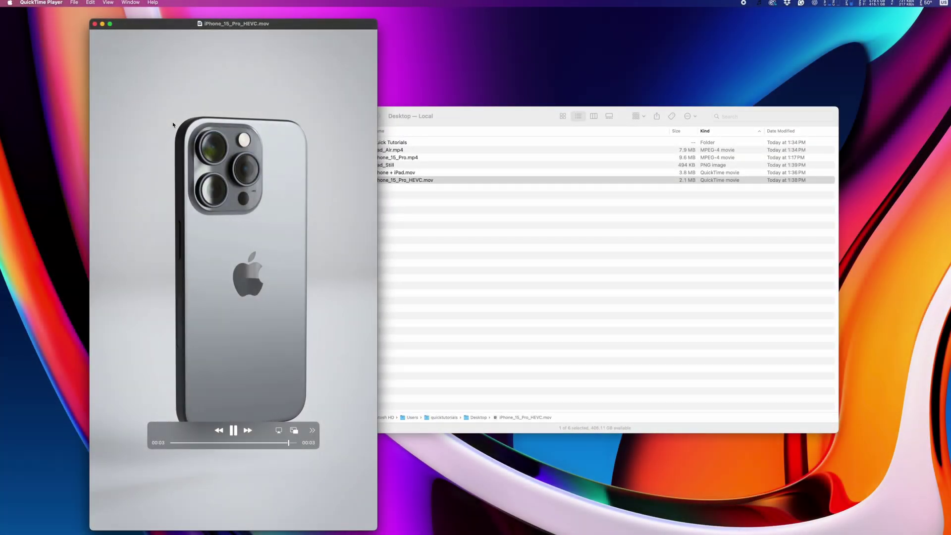
- Open the movie inspector for iPhone_15_Pro_HEVC.mov, expand the video details, and examine the encoded FPS and data rate
key(super+i)
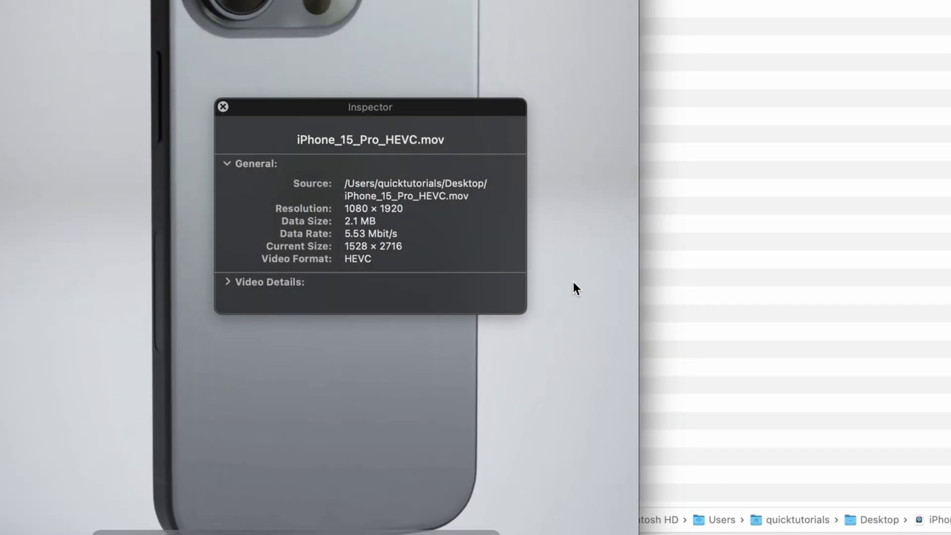
click(228, 281)
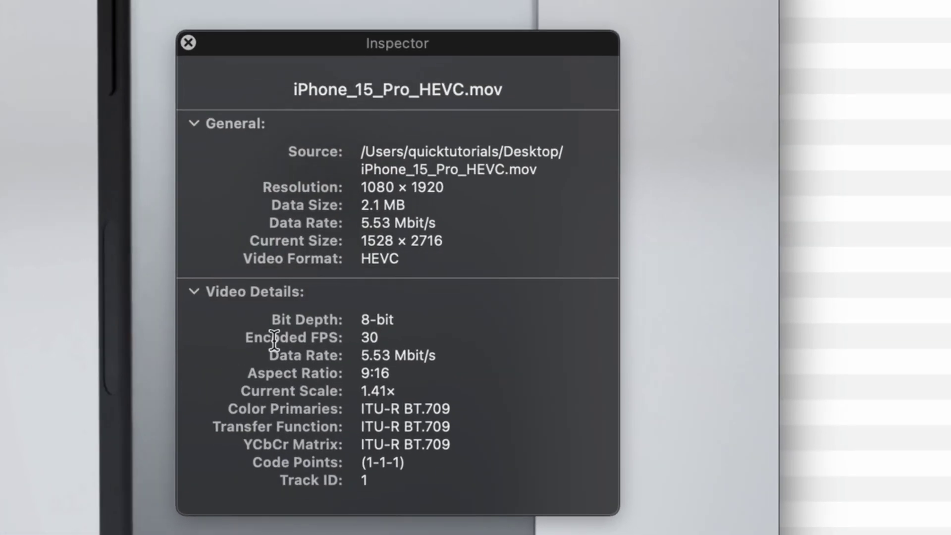
drag(246, 340, 439, 340)
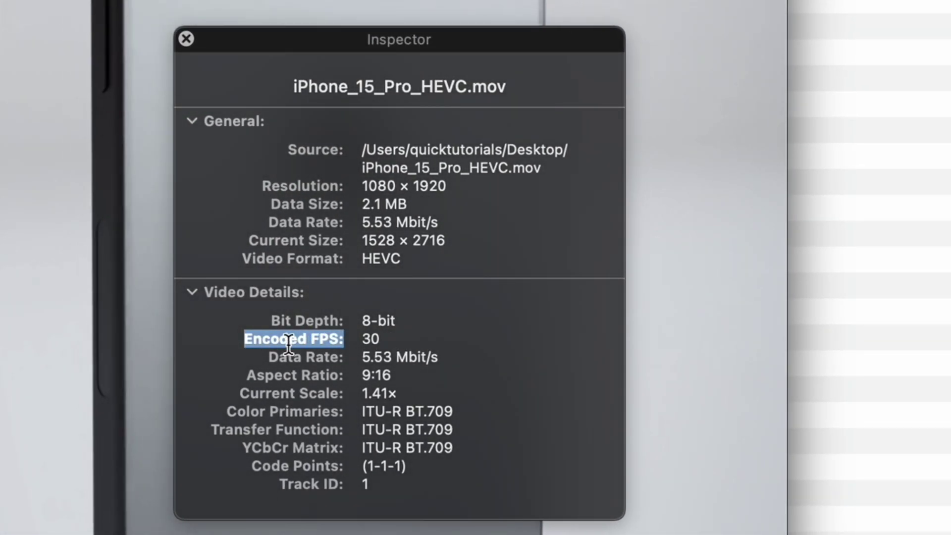
drag(268, 357, 399, 346)
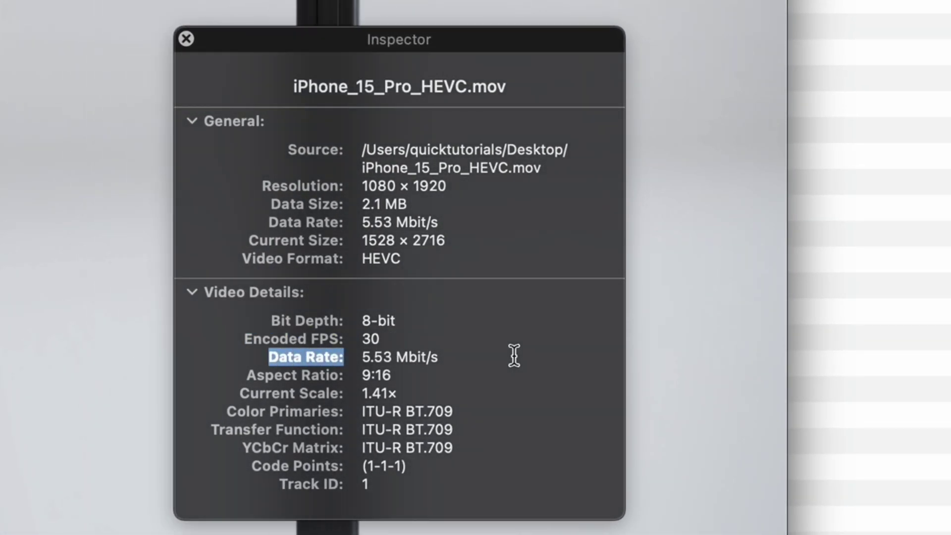
click(510, 354)
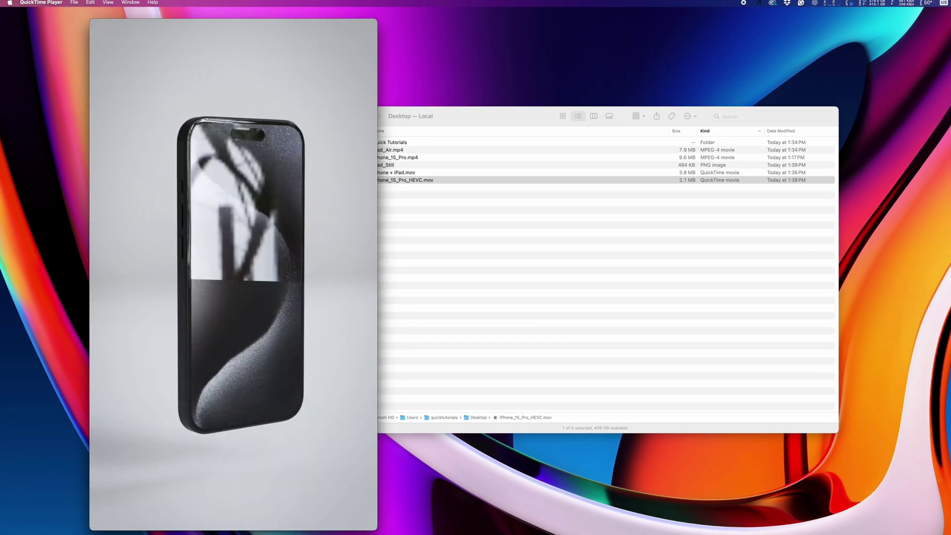
- Close iPhone_15_Pro_HEVC.mov and start a new movie recording
mouse_move(234, 432)
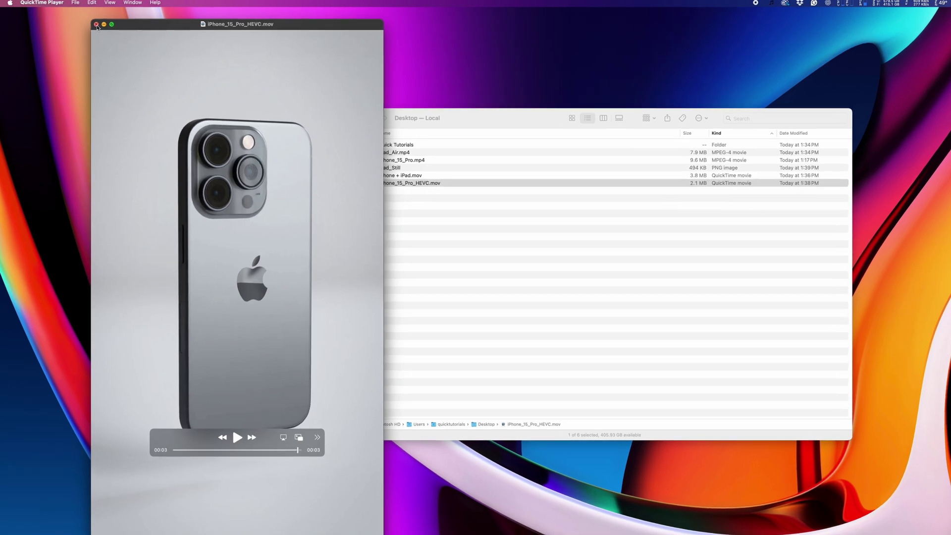
click(95, 25)
click(74, 3)
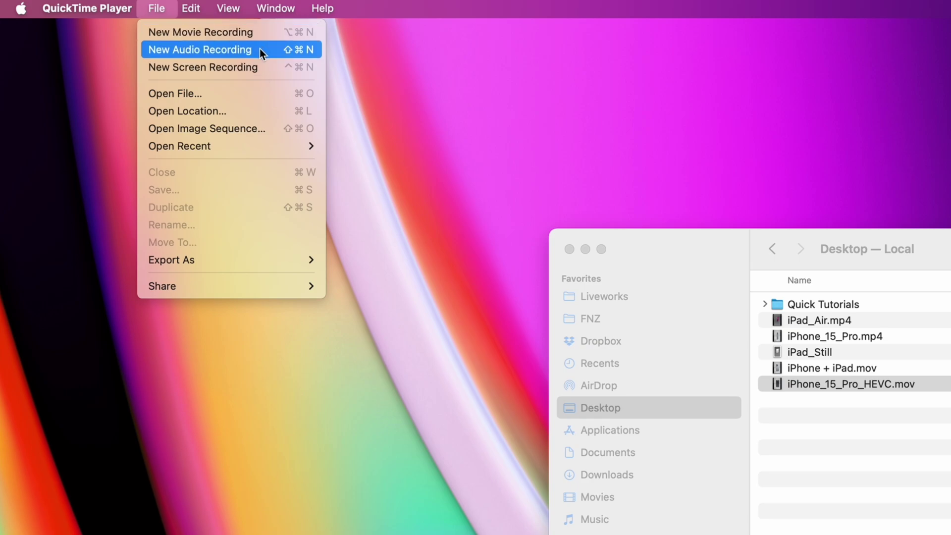
click(259, 35)
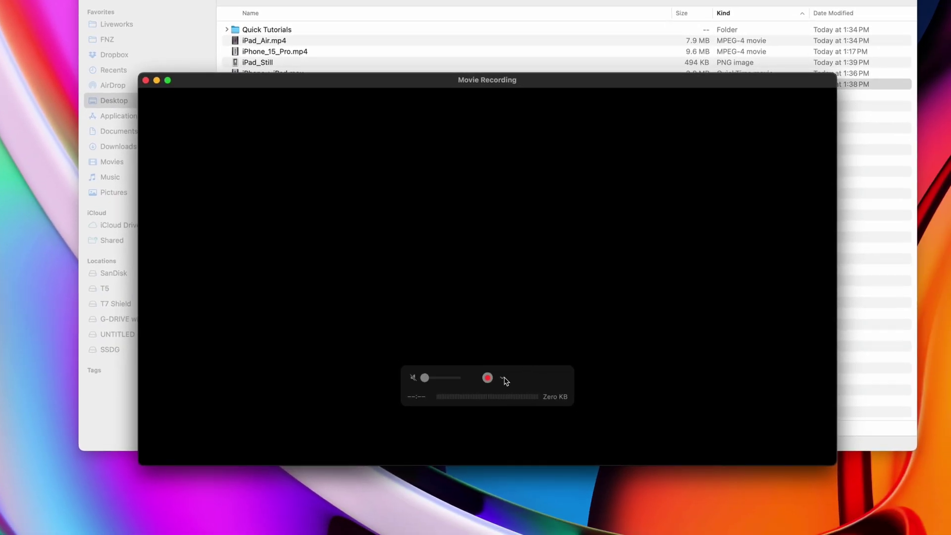
- Choose the AirPlay device as the movie recording source, enter the AirPlay code, and reposition the recording window
click(503, 379)
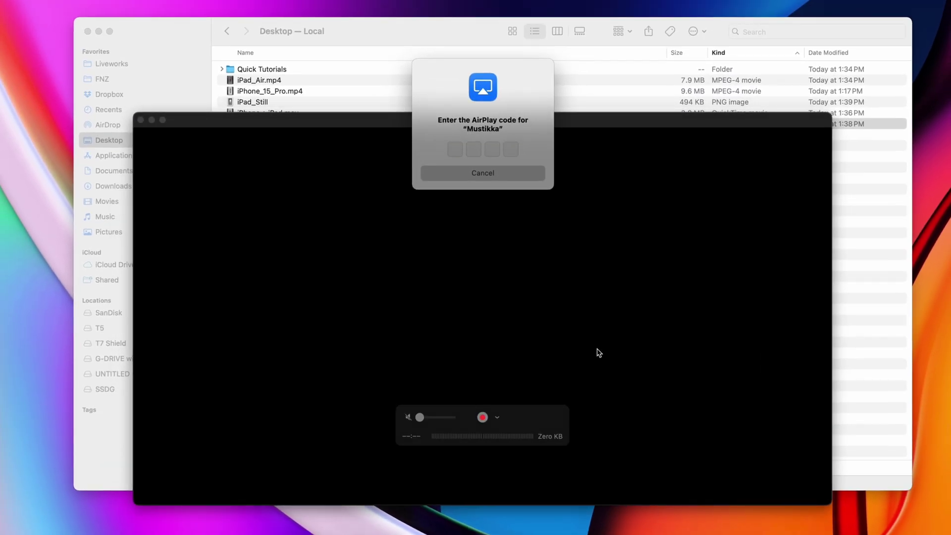
text(11)
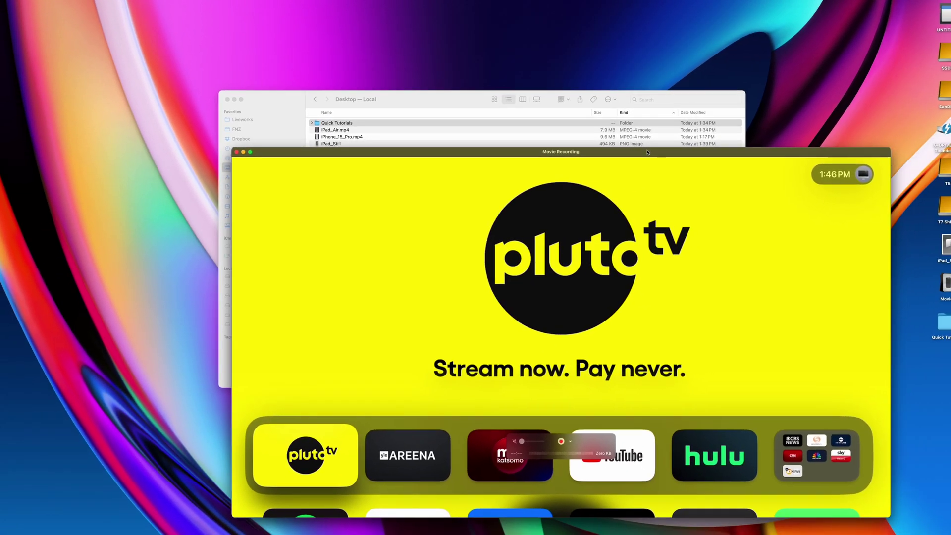
drag(648, 152, 462, 110)
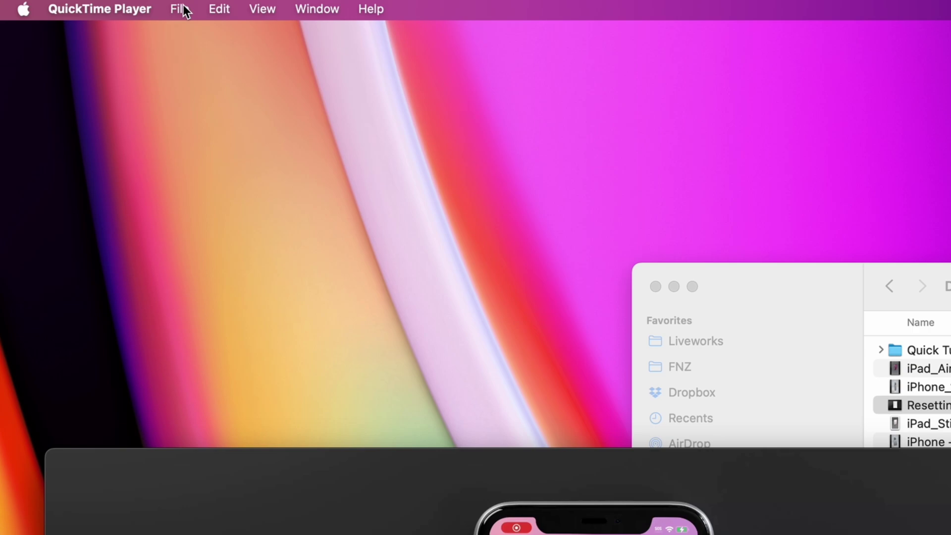
- Export Resetting iPhone.mp4 as audio only to the Desktop under the name Resetting iPhone Audio, and close the video
click(183, 9)
mouse_move(251, 293)
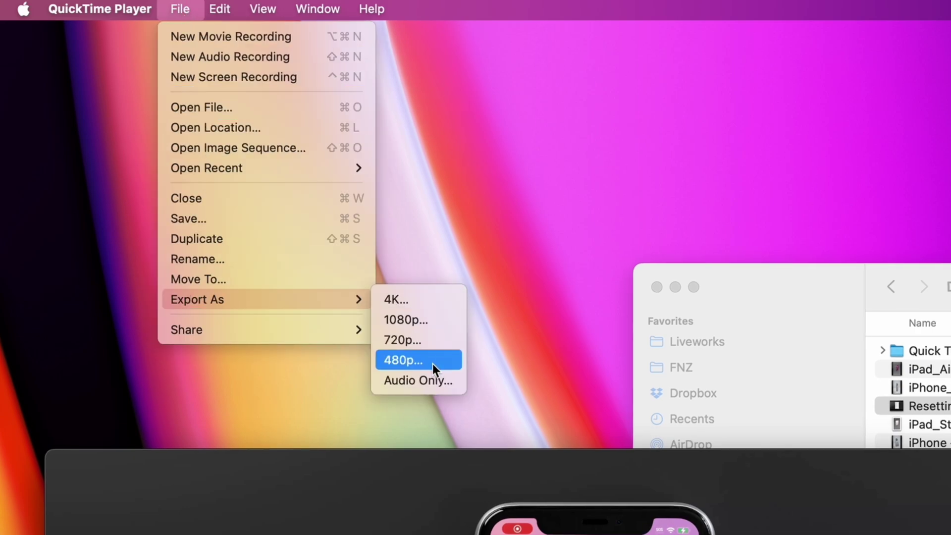
click(429, 380)
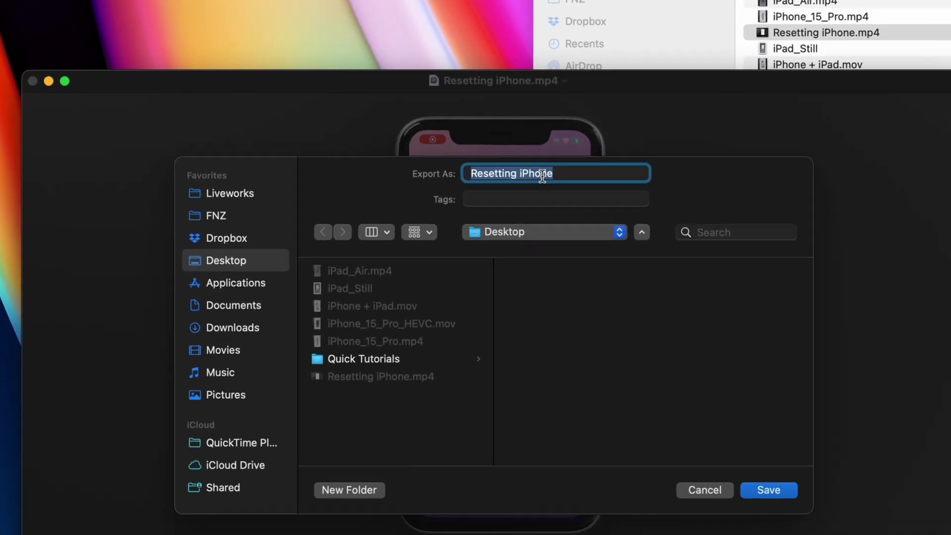
click(560, 125)
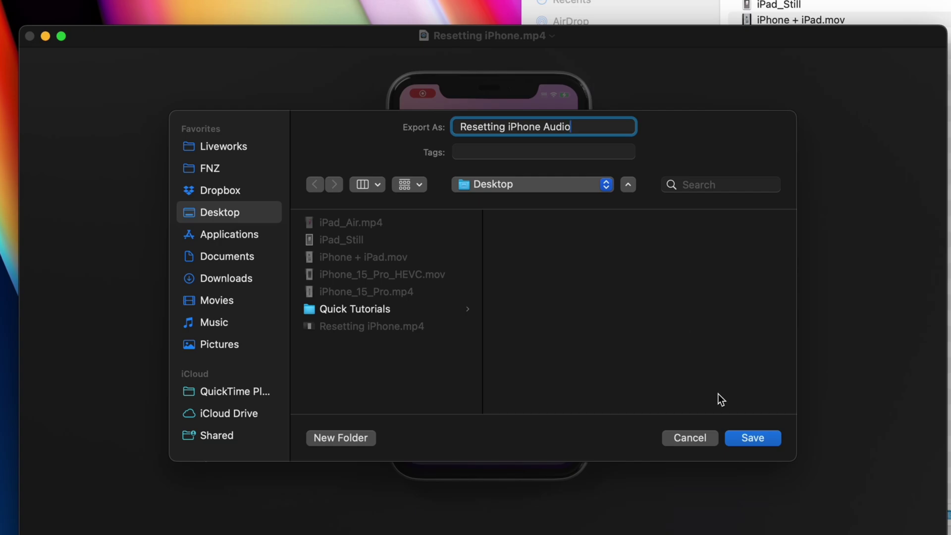
key(Return)
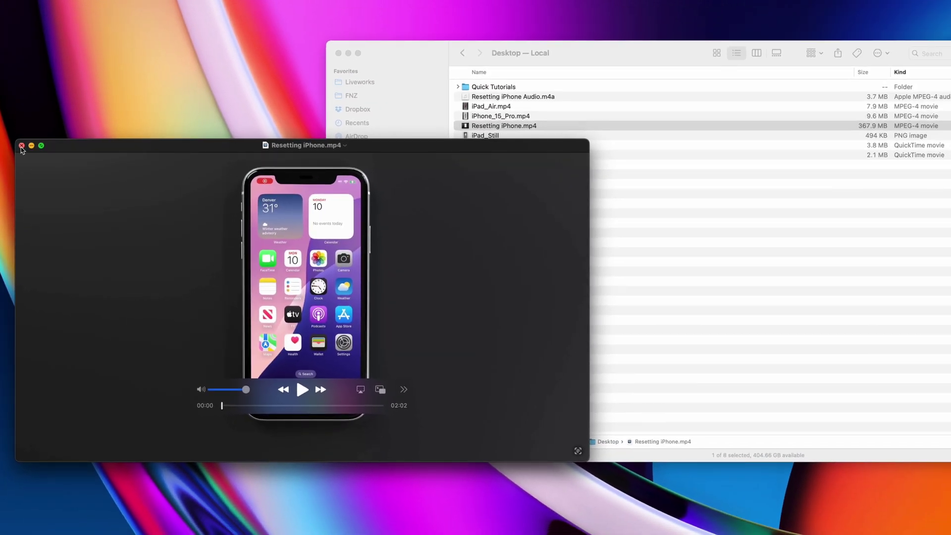
click(22, 146)
click(558, 96)
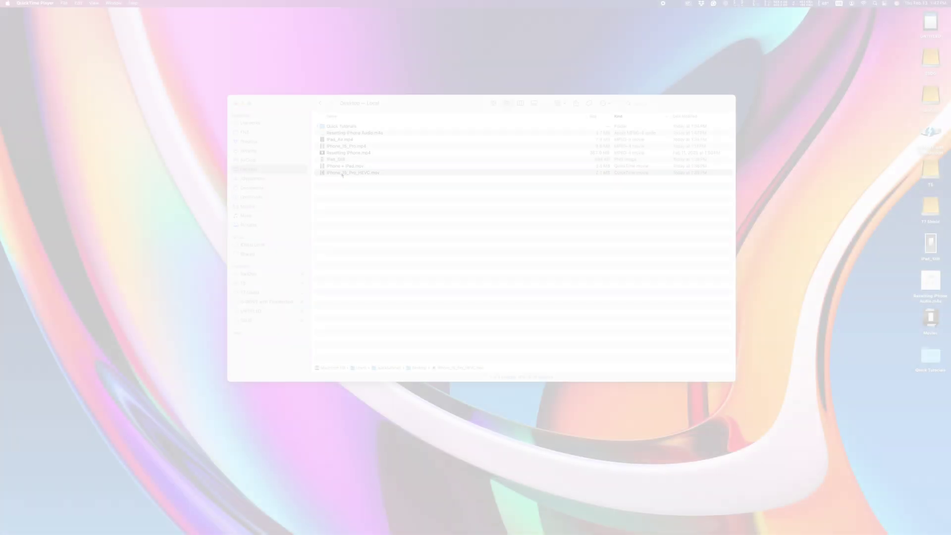
- Open iPhone_15_Pro_HEVC.mov, bring up AirDrop sharing for it, and cancel the transfer
double_click(268, 351)
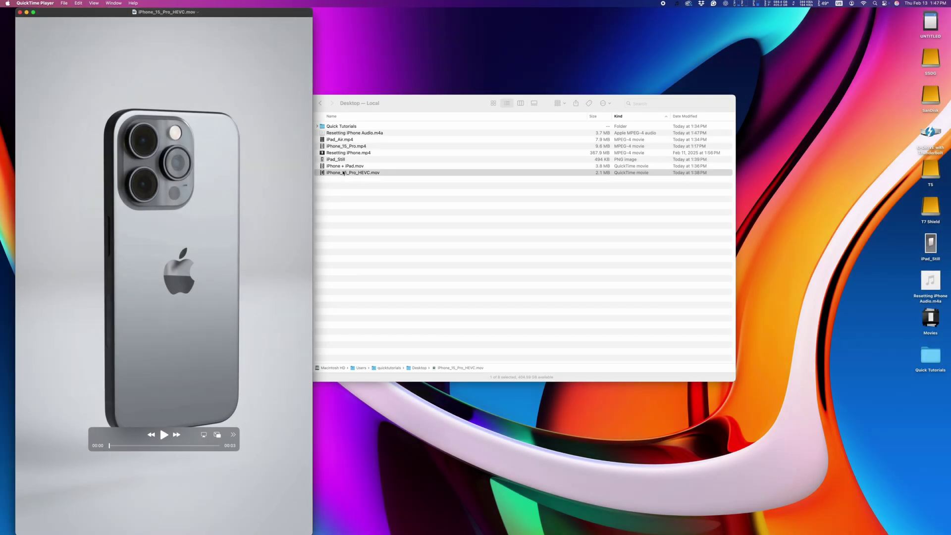
click(64, 3)
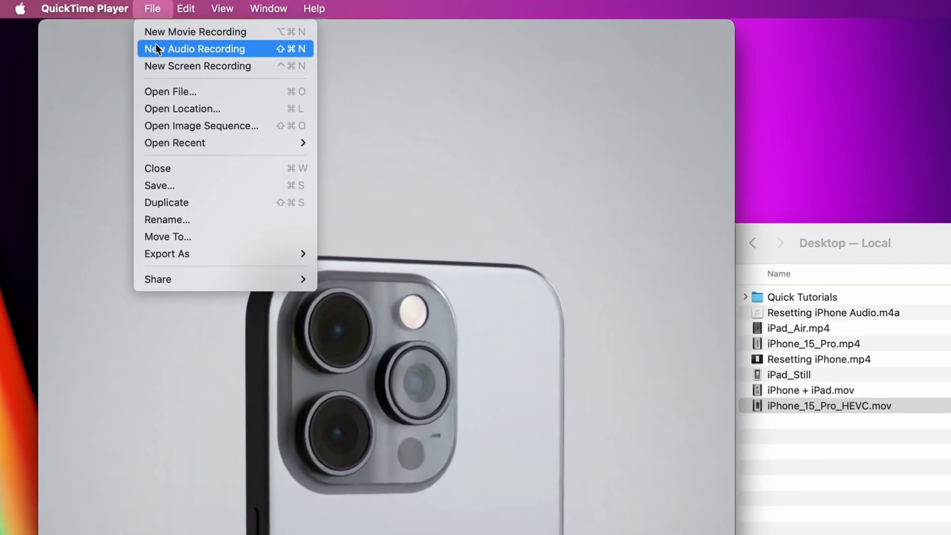
mouse_move(234, 279)
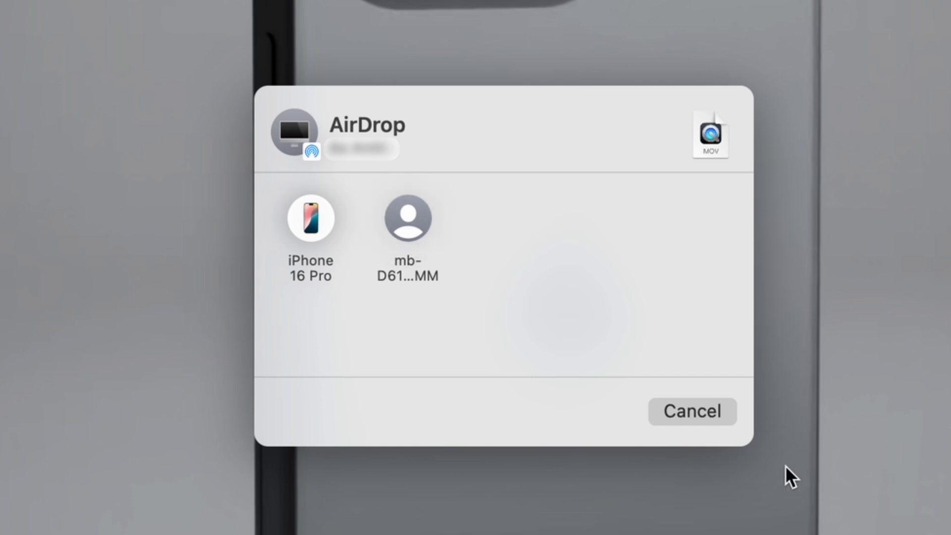
click(691, 413)
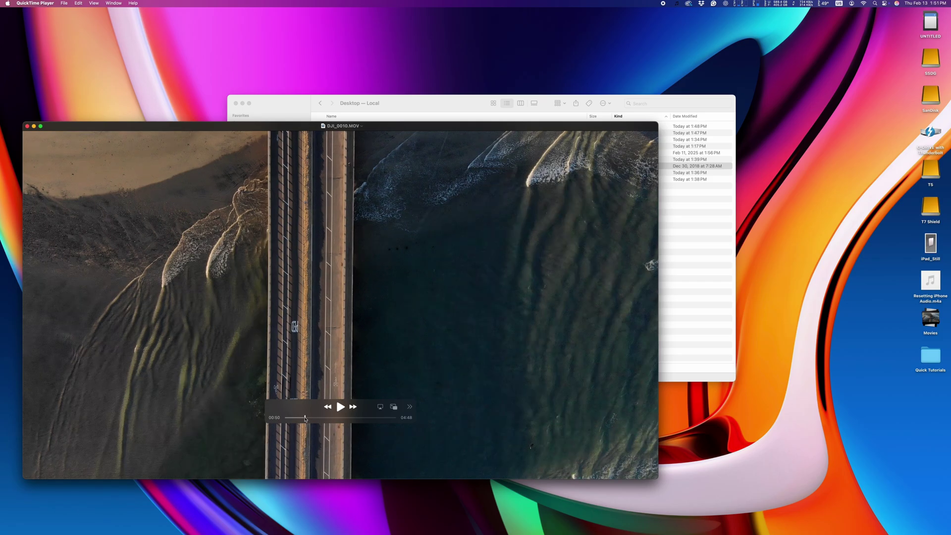
- Split DJI_0010.MOV at the playhead, and split the second segment again at the aerial view of the coastal town
click(77, 3)
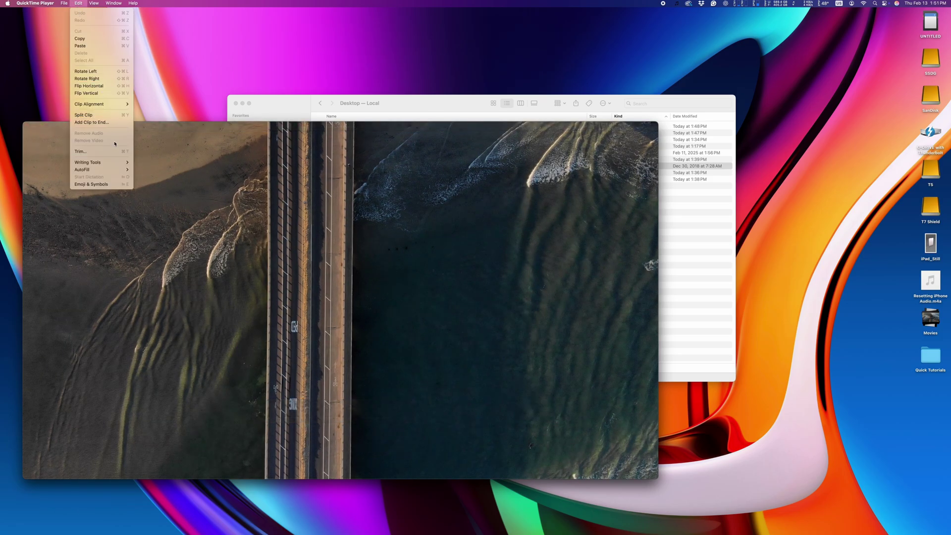
click(107, 116)
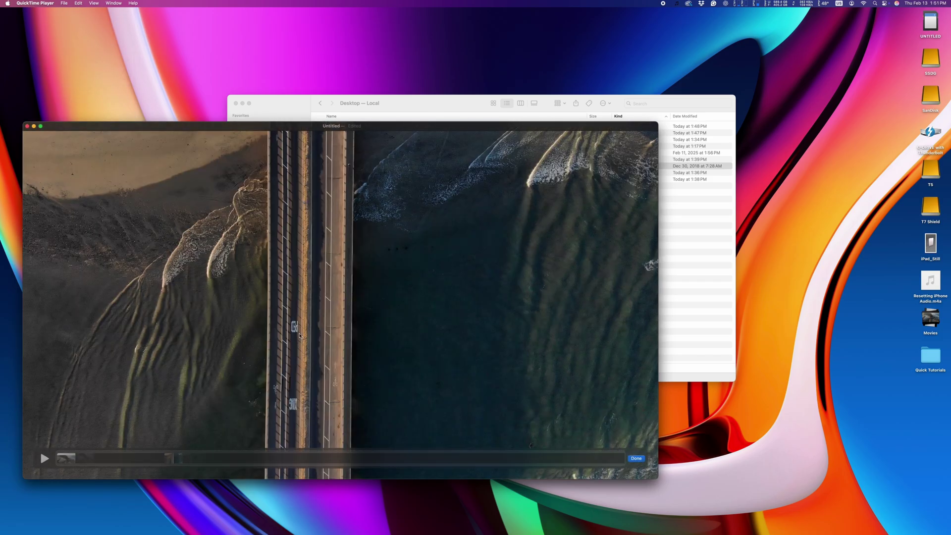
click(189, 459)
key(space)
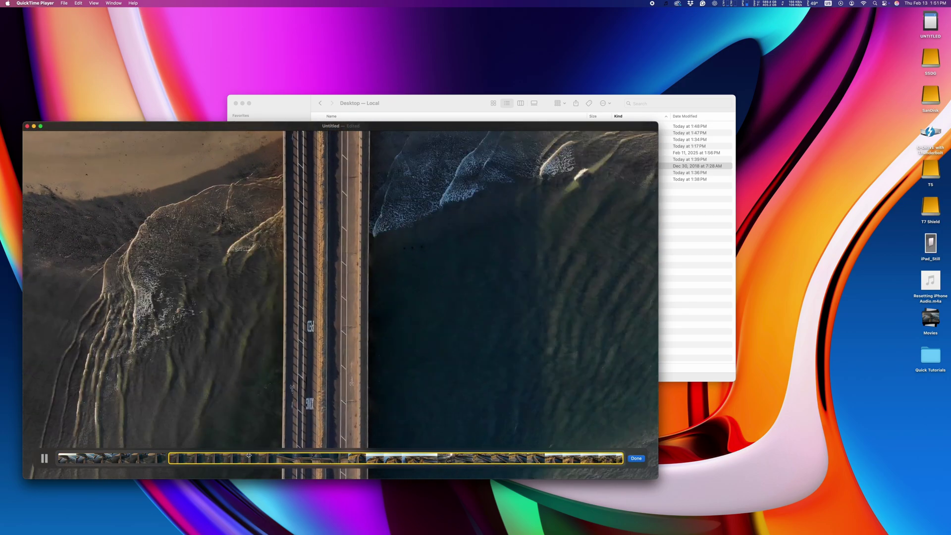
key(space)
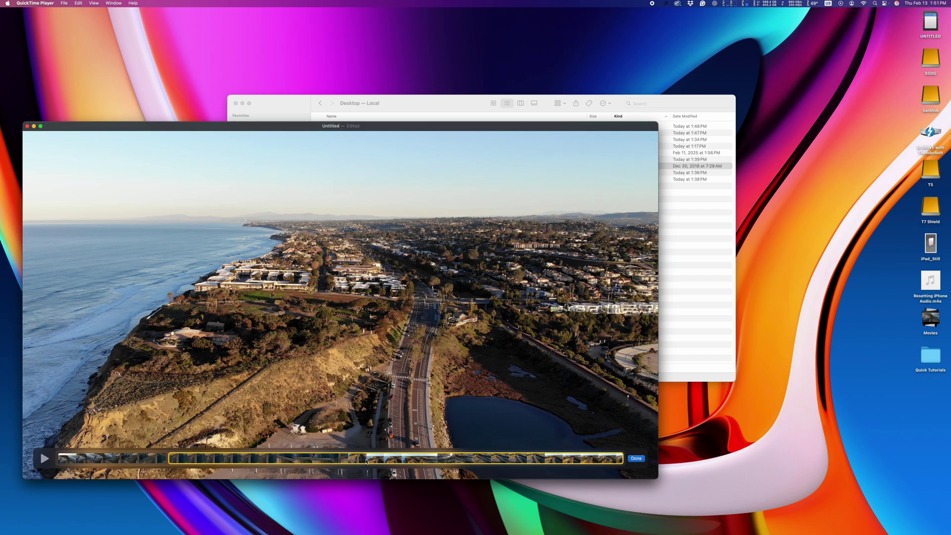
click(78, 2)
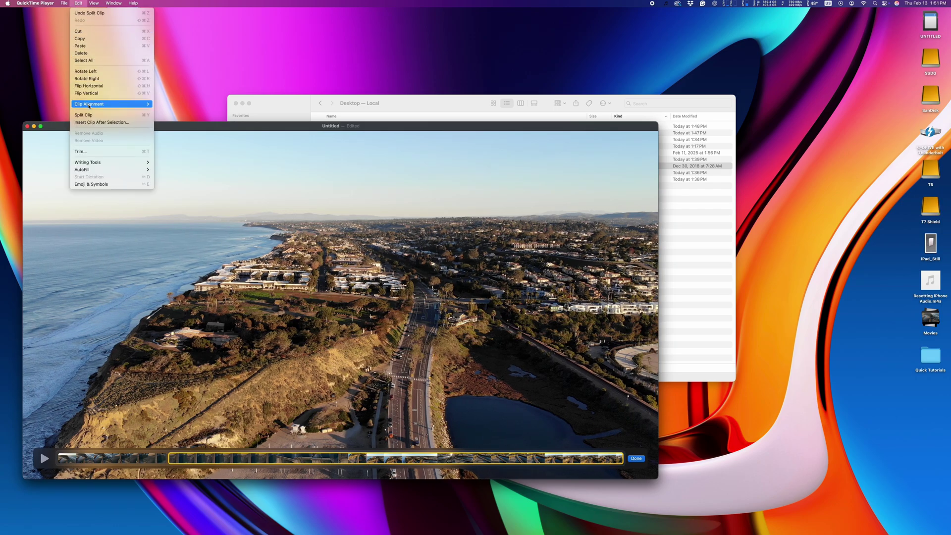
click(93, 115)
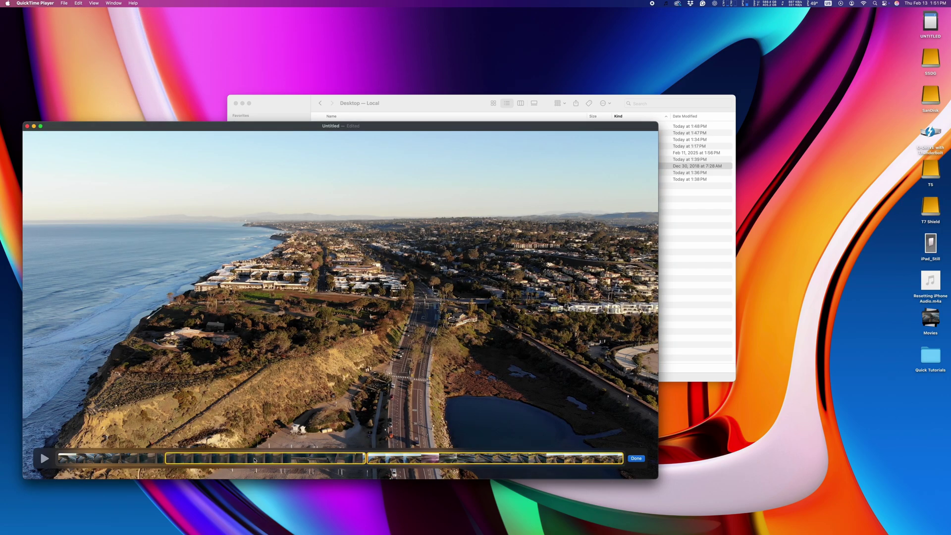
- Split the last segment of the drone video at the view of the road bridge beside the lagoon
click(482, 460)
key(space)
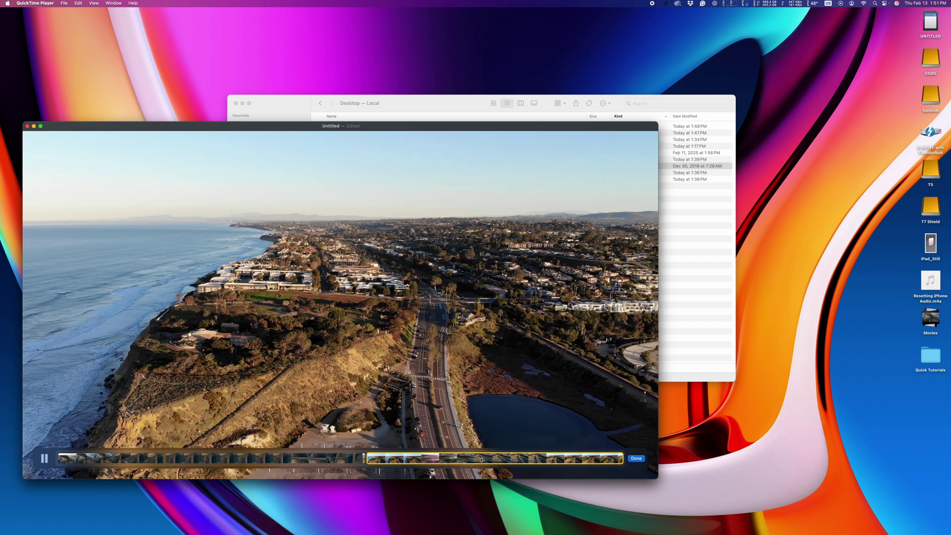
key(space)
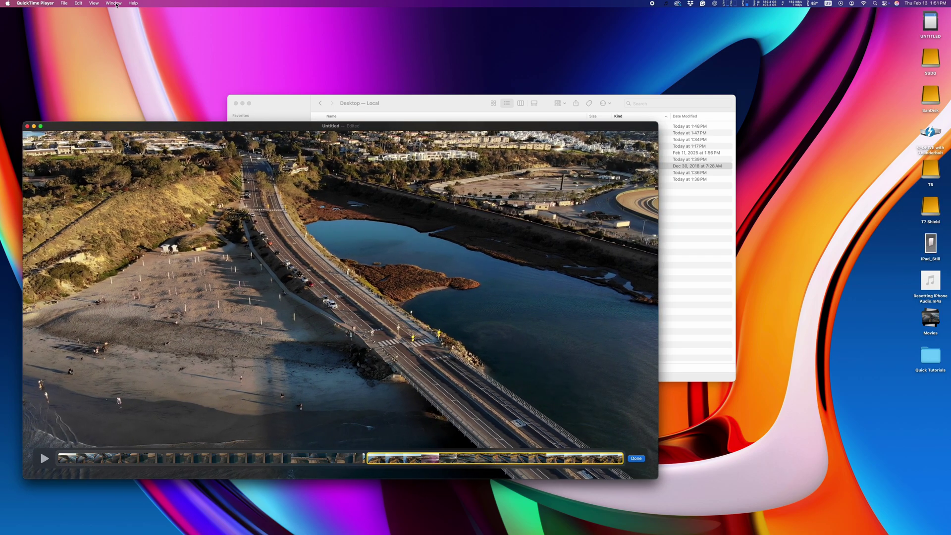
click(78, 3)
click(99, 115)
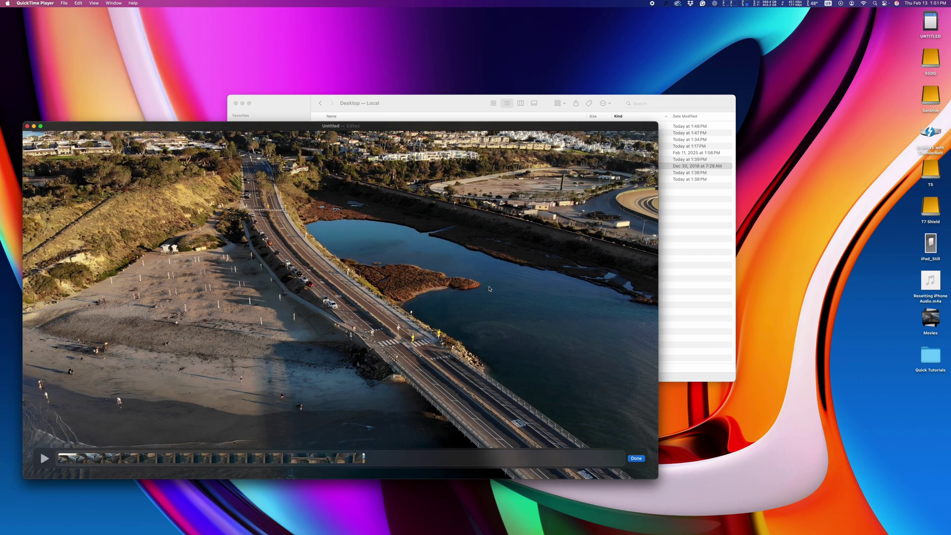
- Rearrange the split segments of the drone video in the clip timeline, and finish clip editing to scrub through the result
drag(421, 459, 198, 463)
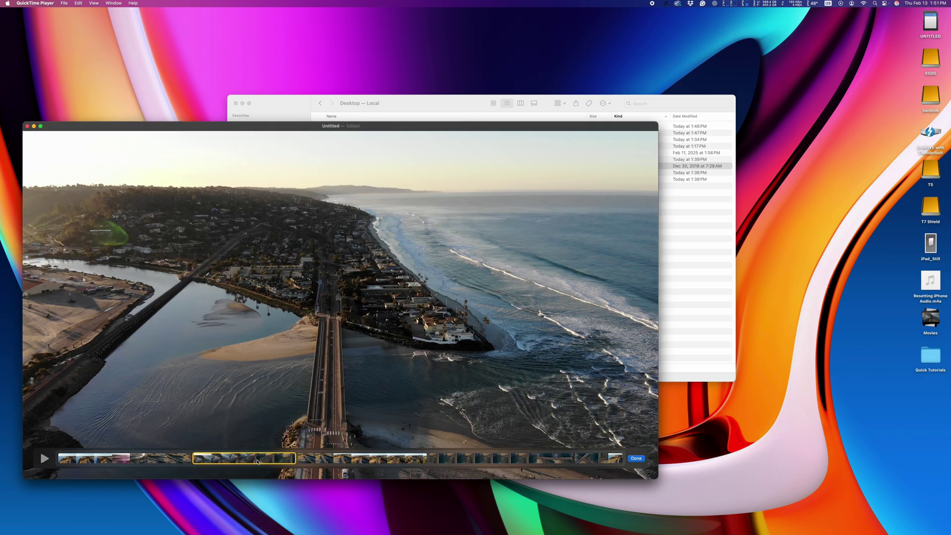
click(164, 462)
drag(163, 462, 283, 461)
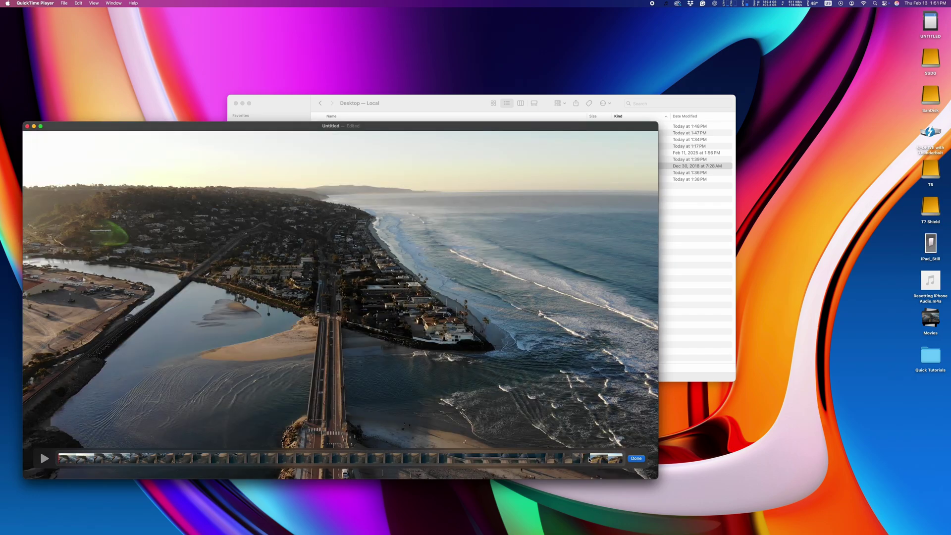
click(636, 458)
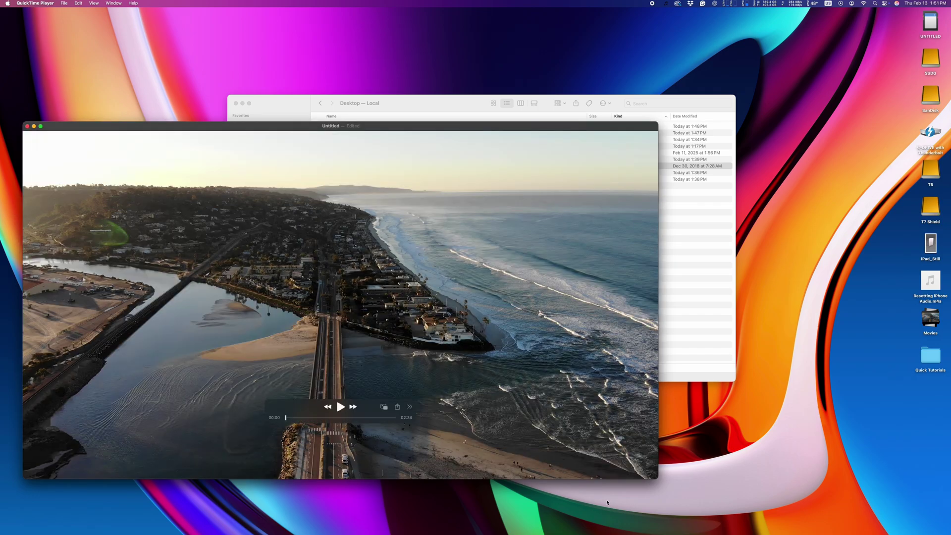
drag(303, 418, 393, 419)
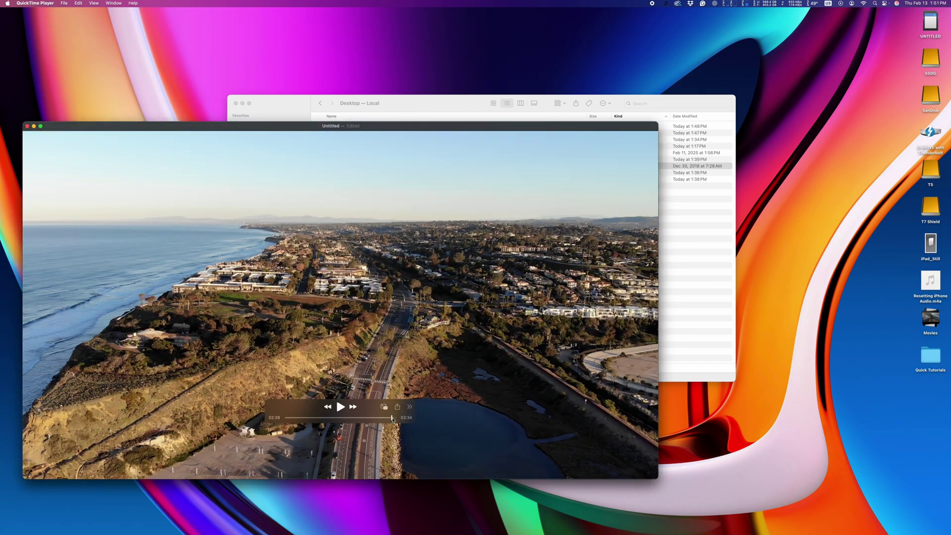
- Close the rearranged drone video and save it to the Desktop as DroneVideo_Split
click(28, 126)
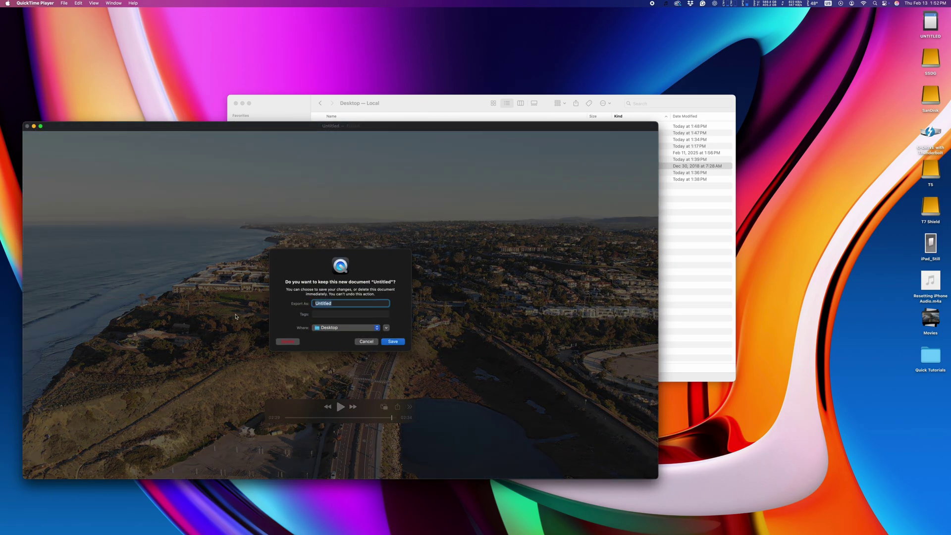
text(DroneVideo_Split)
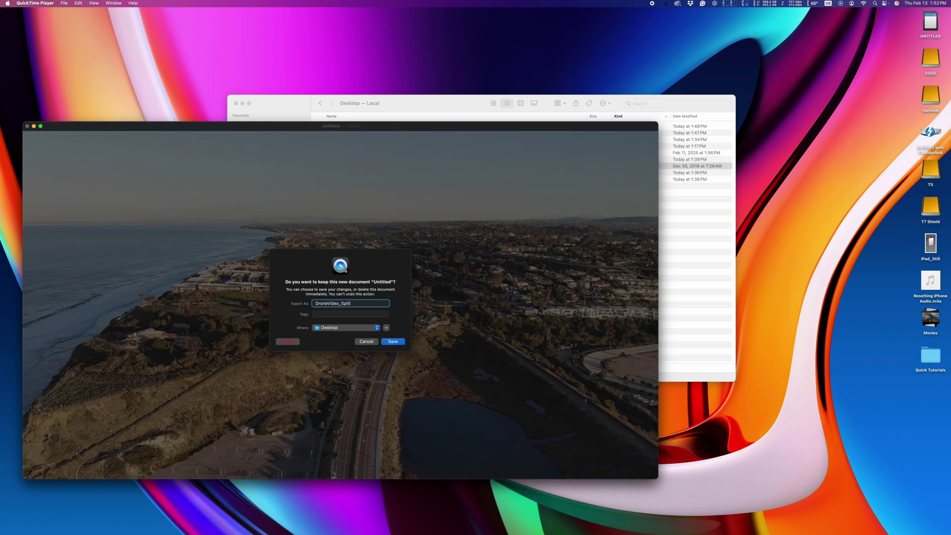
key(Return)
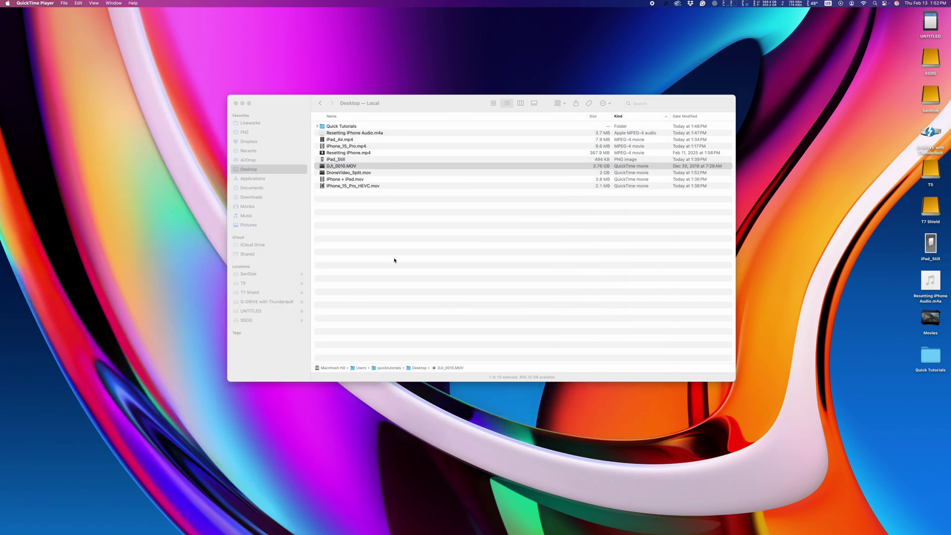
click(394, 260)
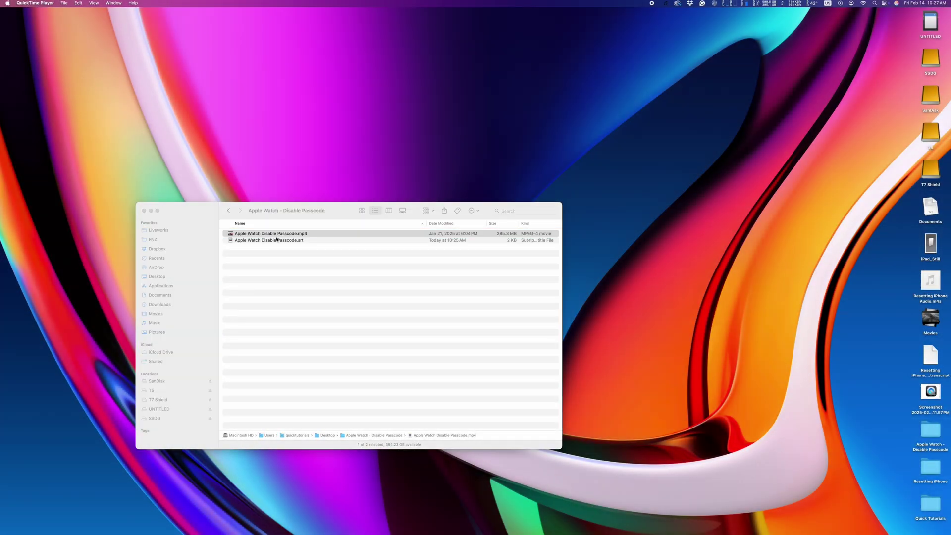
- Open Apple Watch Disable Passcode.mp4, look at its available subtitle options, and quit QuickTime Player
double_click(278, 241)
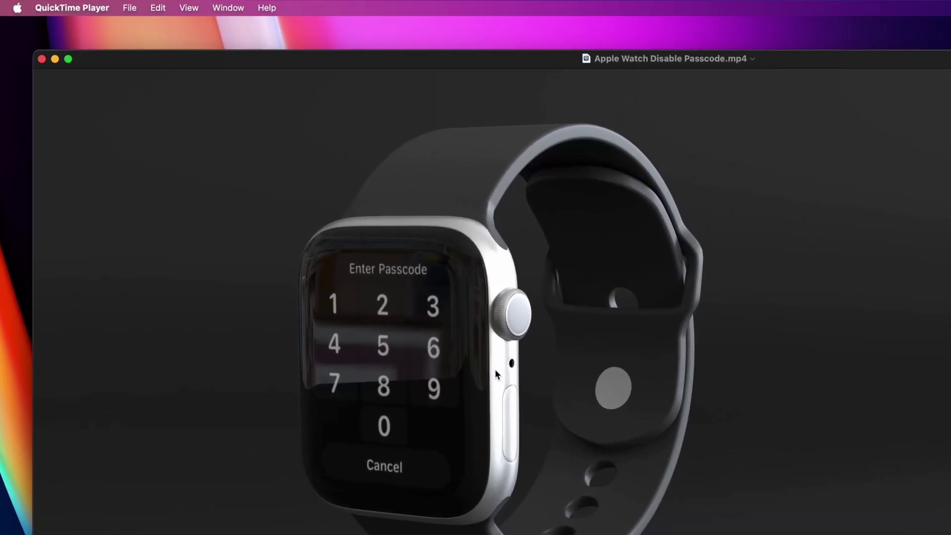
click(188, 6)
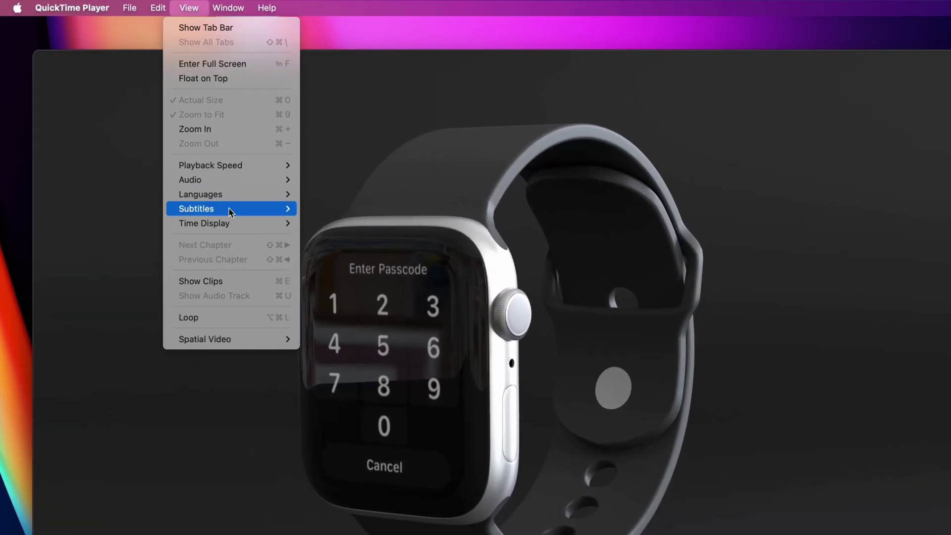
mouse_move(248, 209)
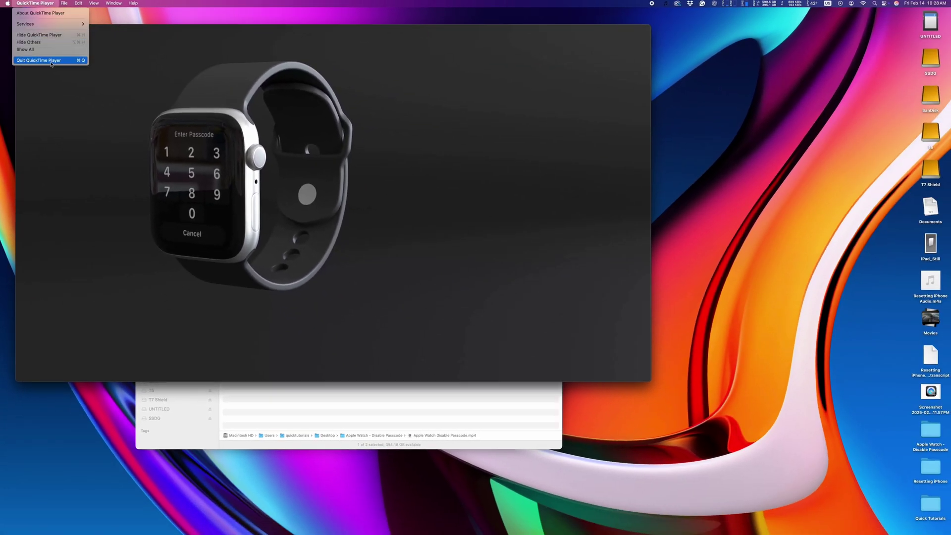
click(51, 61)
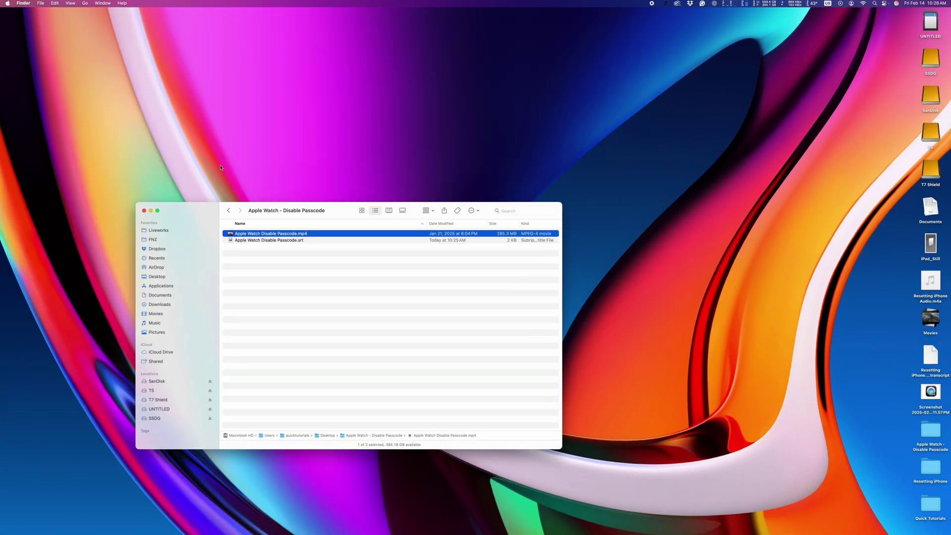
- Open Apple Watch Disable Passcode.mp4 from the Apple Watch - Disable Passcode folder in VLC
click(307, 241)
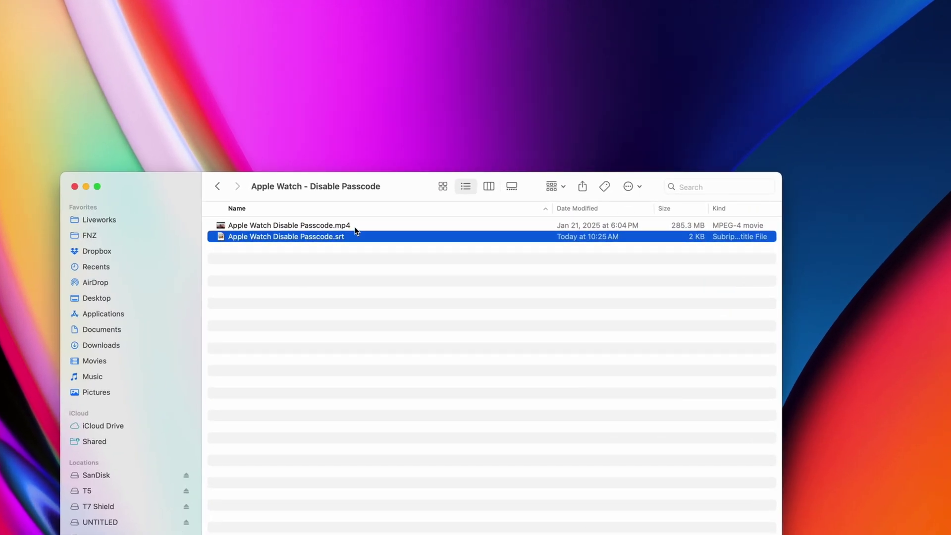
click(355, 227)
right_click(321, 229)
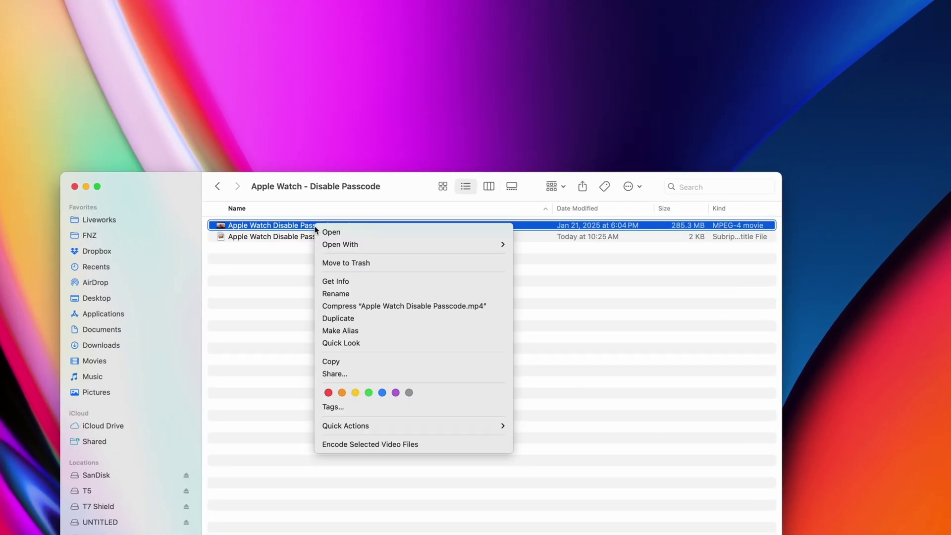
mouse_move(490, 245)
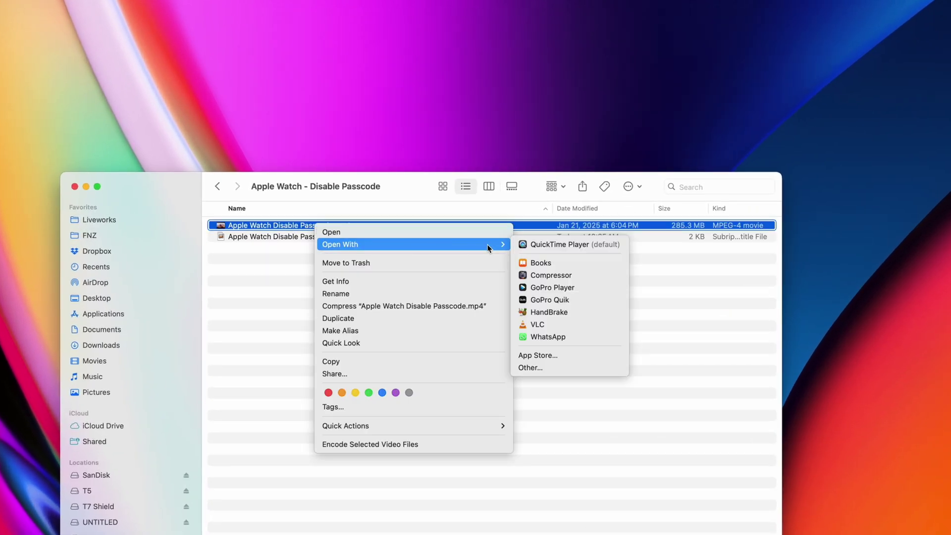
click(590, 326)
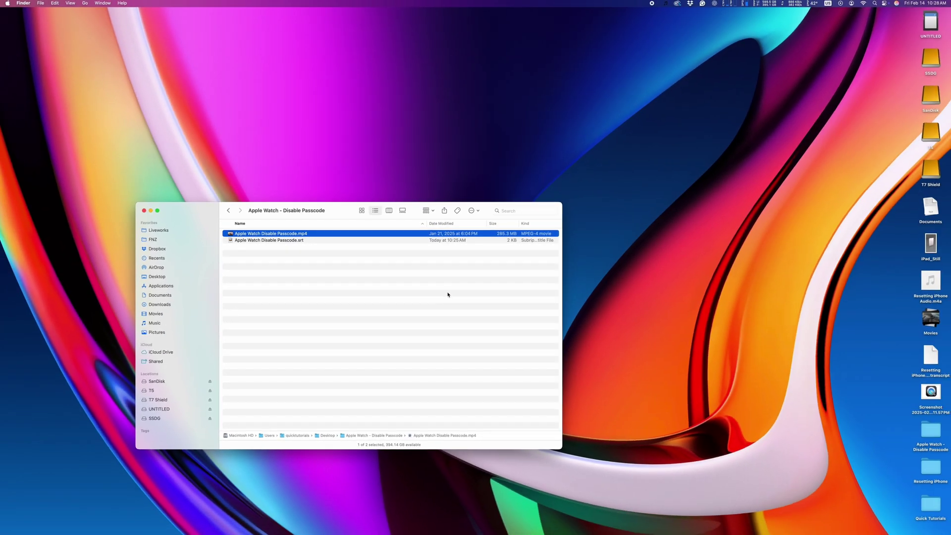